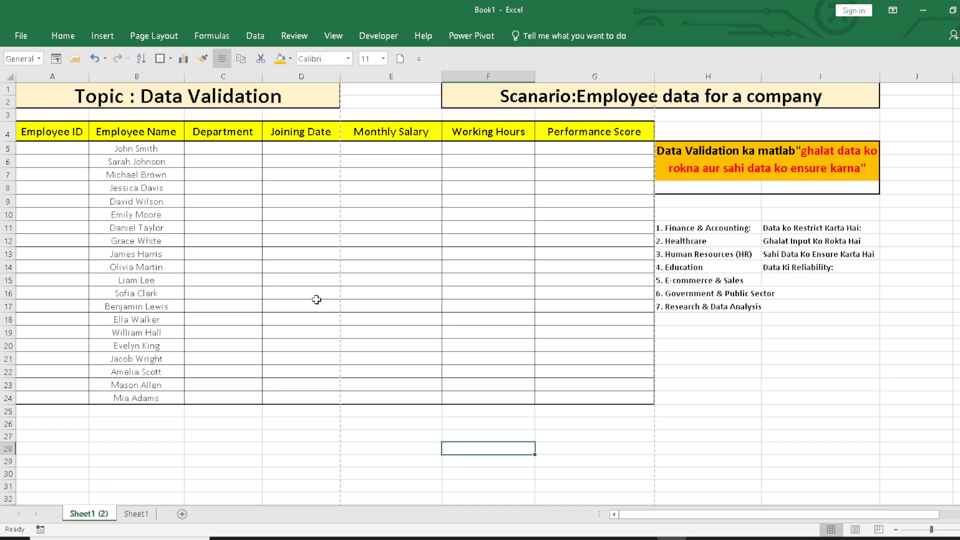
- Recolour the quoted phrase "ghalat data ko rokna aur sahi data ko ensure karna" in the orange definition cell with standard blue
left_click(749, 191)
left_click(744, 163)
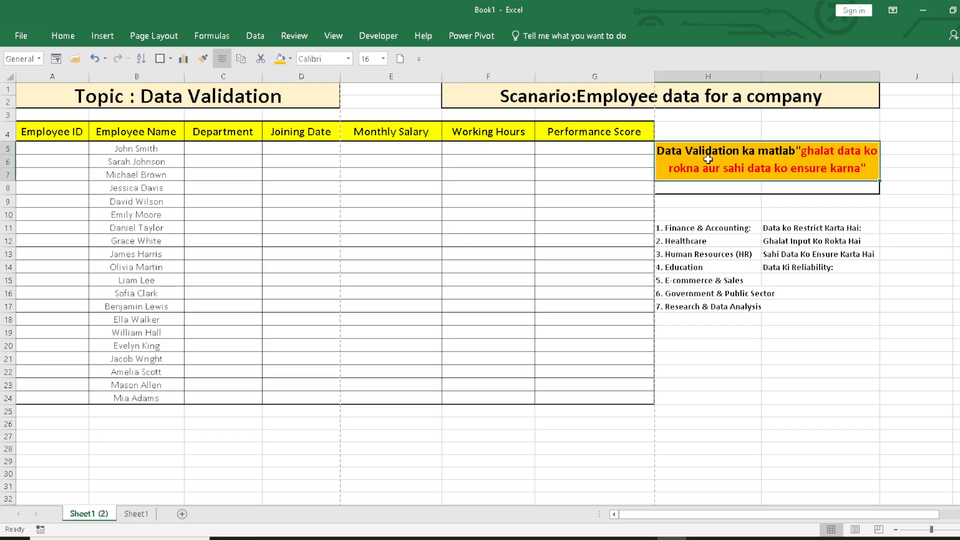
double_click(788, 161)
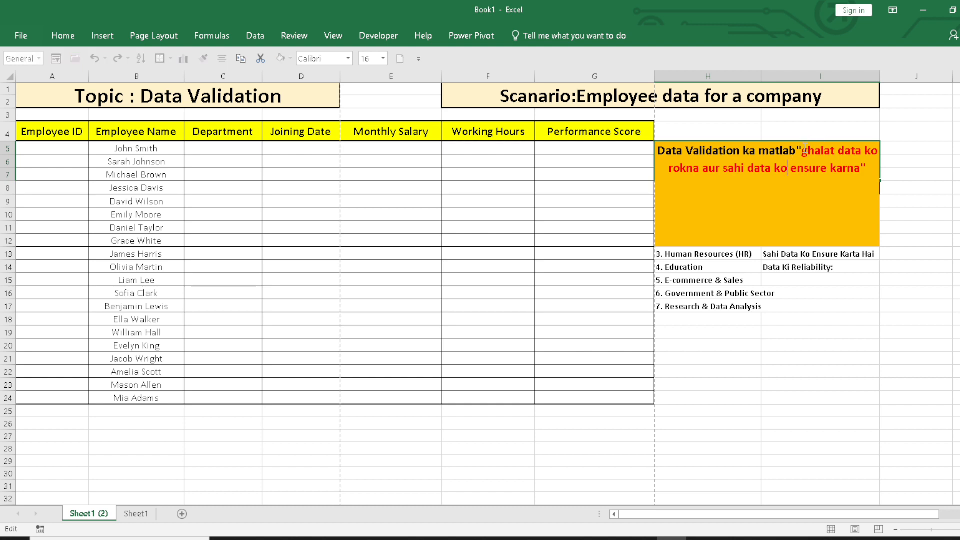
left_click_drag(802, 151, 866, 168)
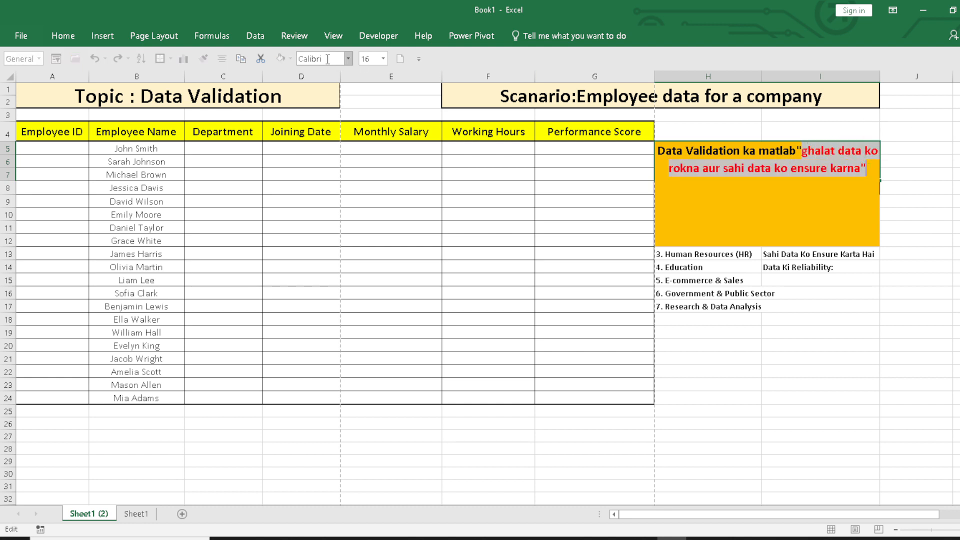
left_click(63, 36)
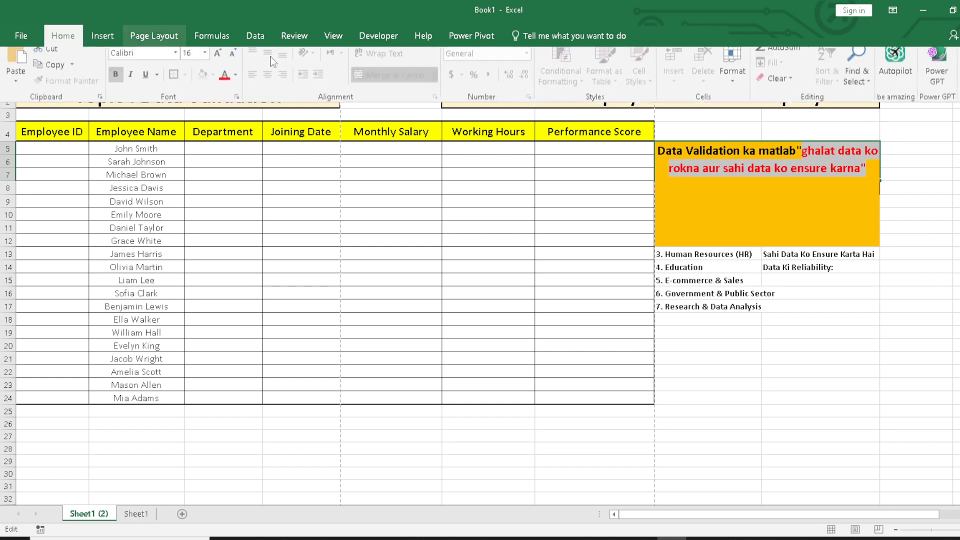
left_click(238, 86)
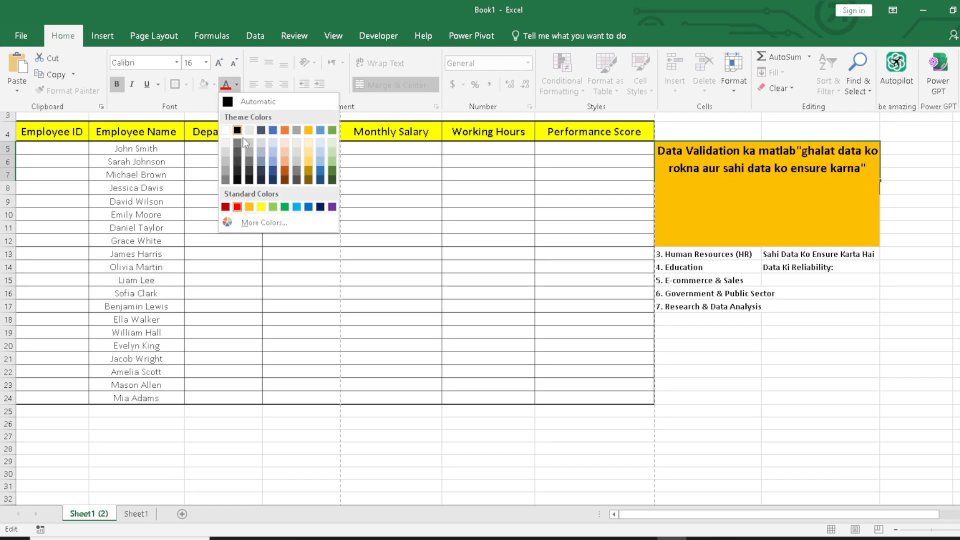
left_click(309, 208)
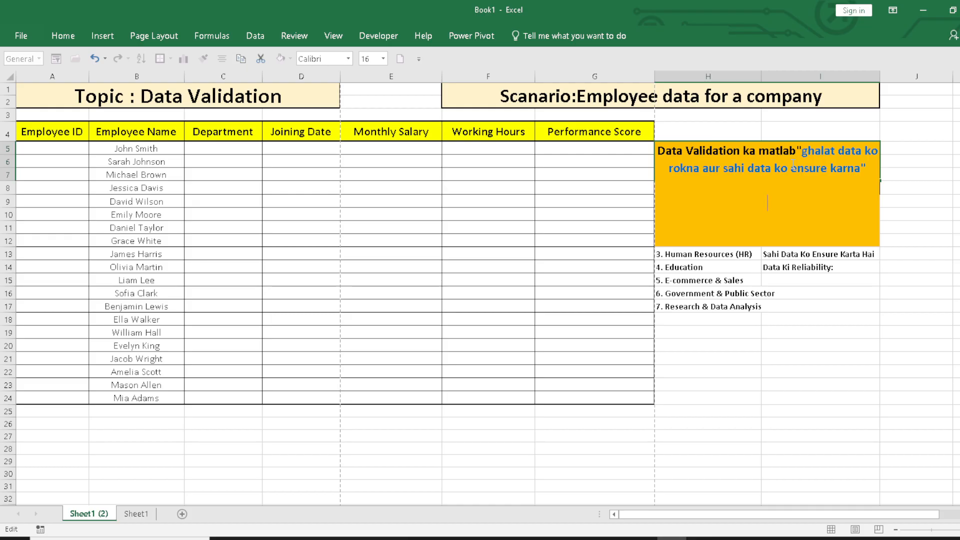
left_click(424, 194)
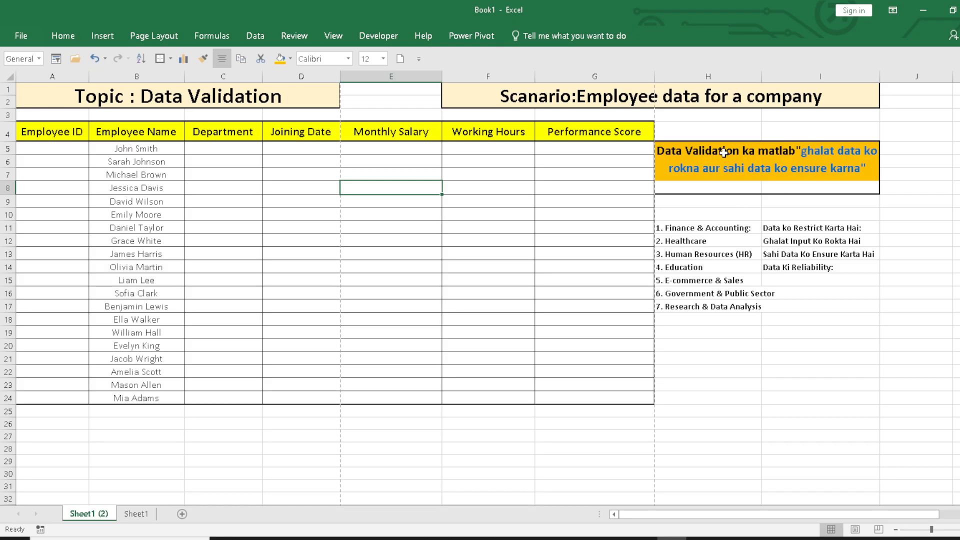
- Examine the data validation purposes in I11:I14, from restricting data to reliability, against the empty columns of the employee table
left_click(839, 227)
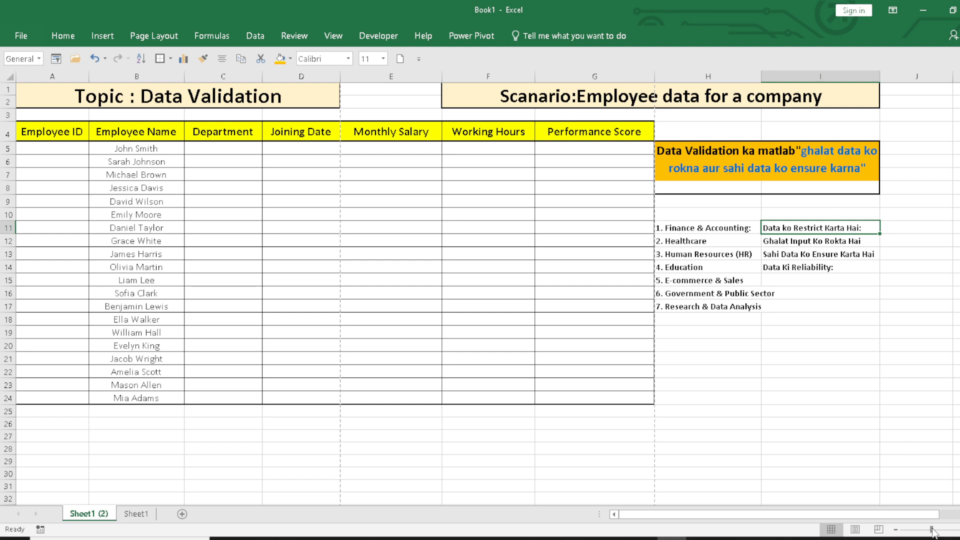
left_click_drag(932, 529, 935, 530)
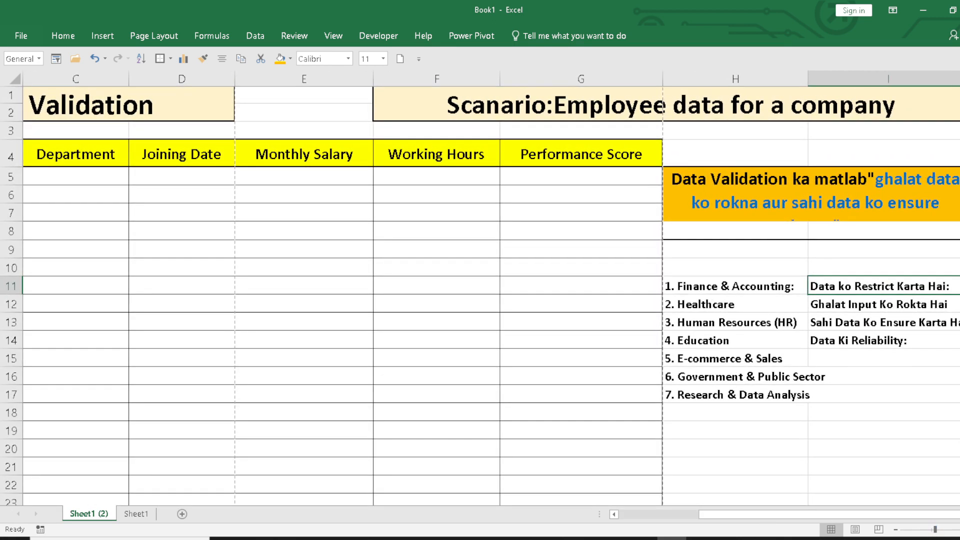
scroll(480, 288, "right", 3)
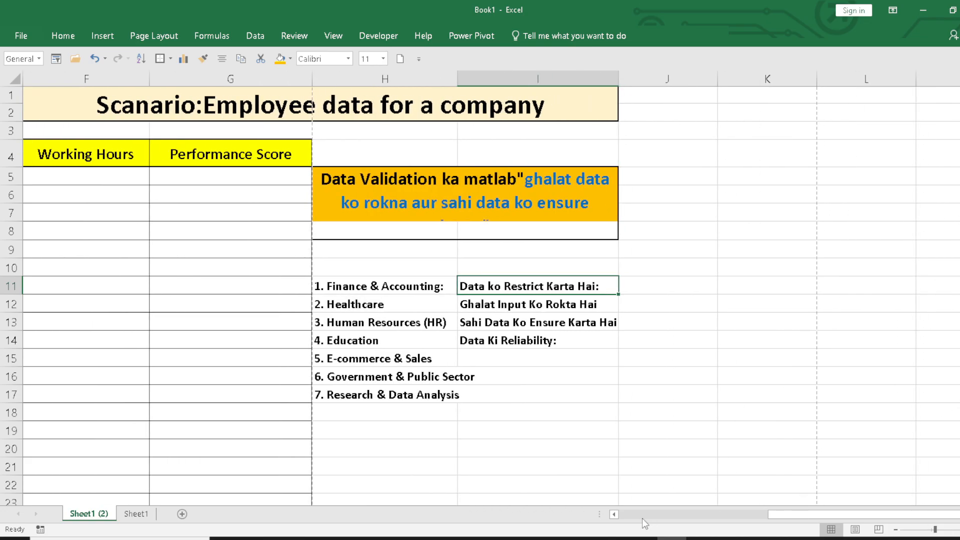
left_click(615, 515)
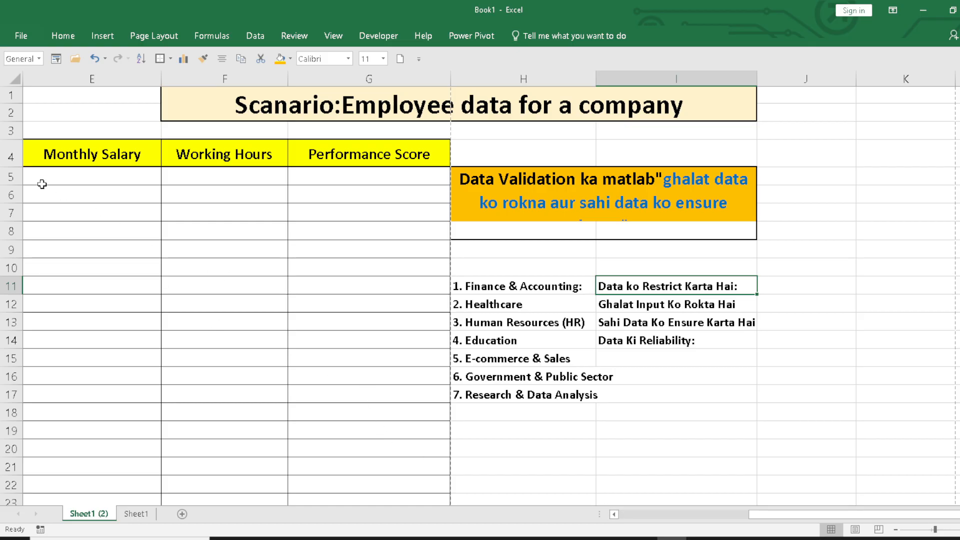
left_click_drag(42, 184, 315, 400)
left_click(831, 429)
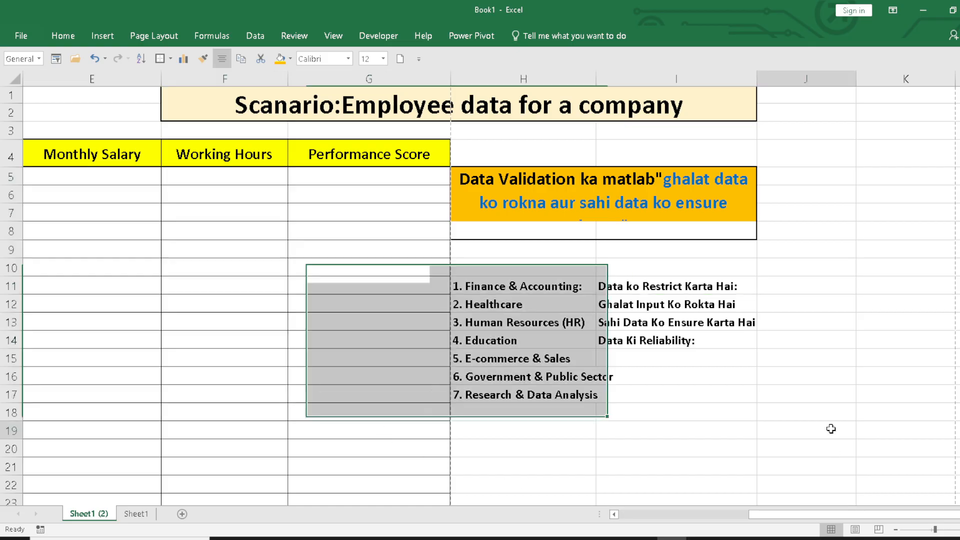
left_click_drag(831, 430, 900, 499)
left_click(893, 467)
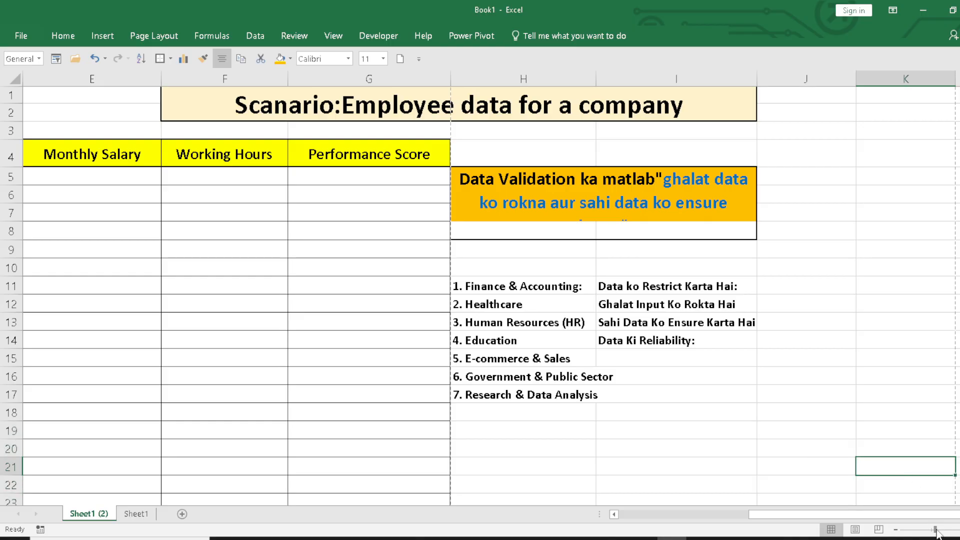
left_click_drag(936, 530, 931, 530)
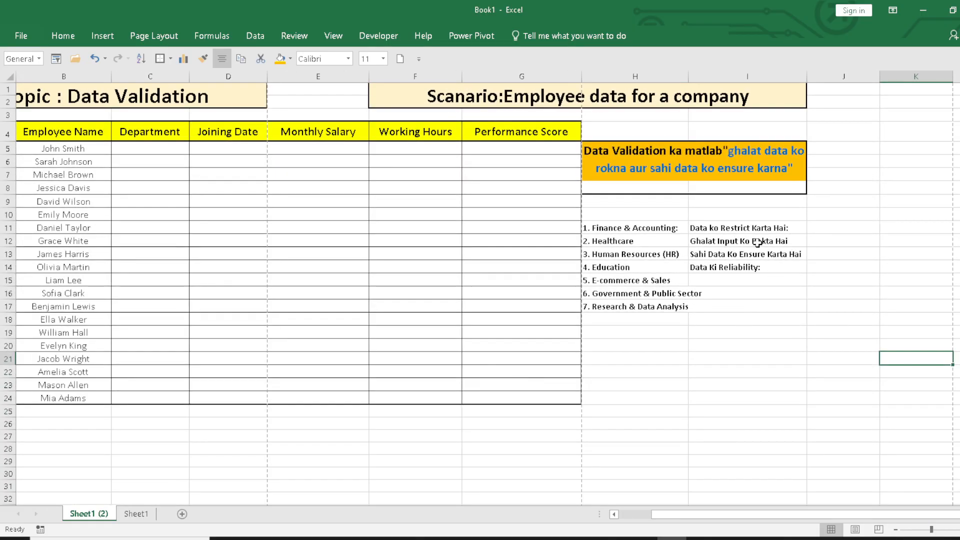
left_click(758, 242)
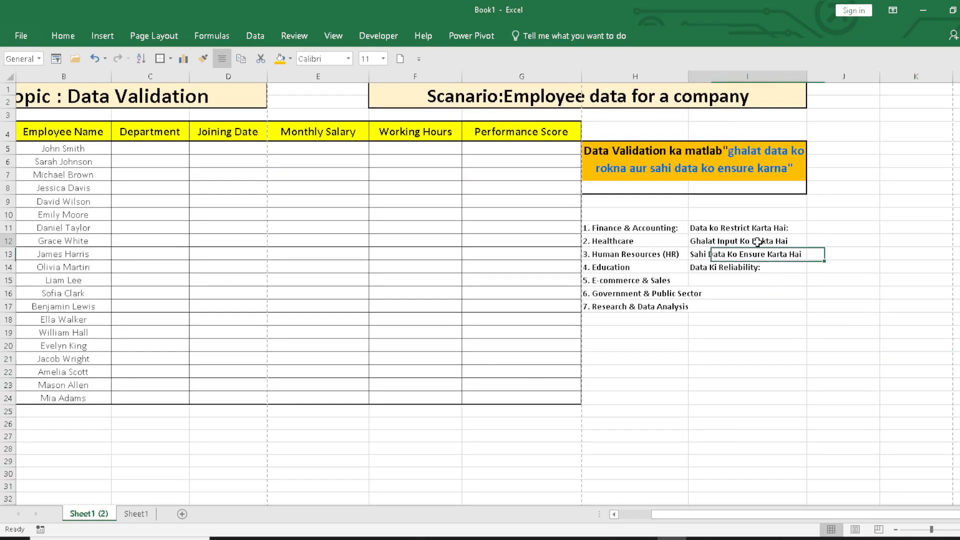
left_click(193, 165)
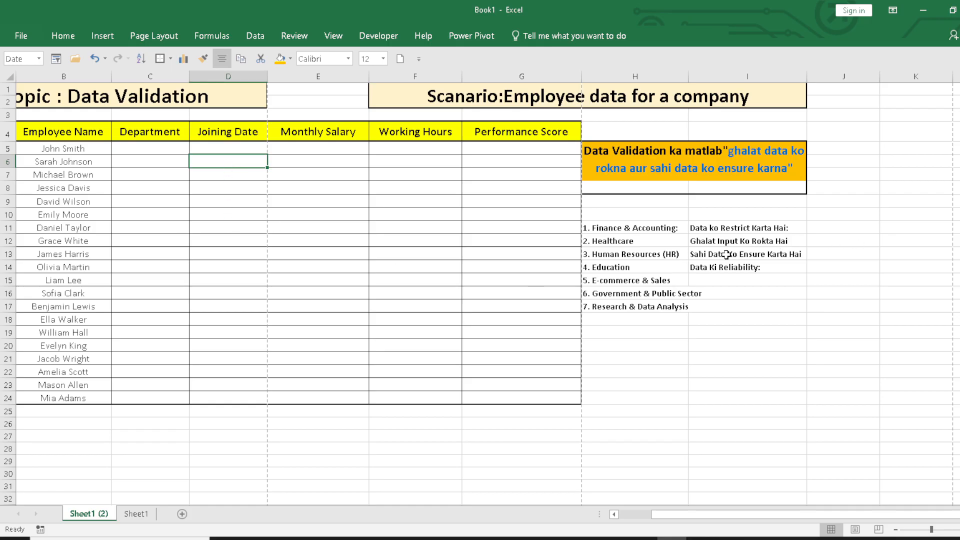
left_click(800, 254)
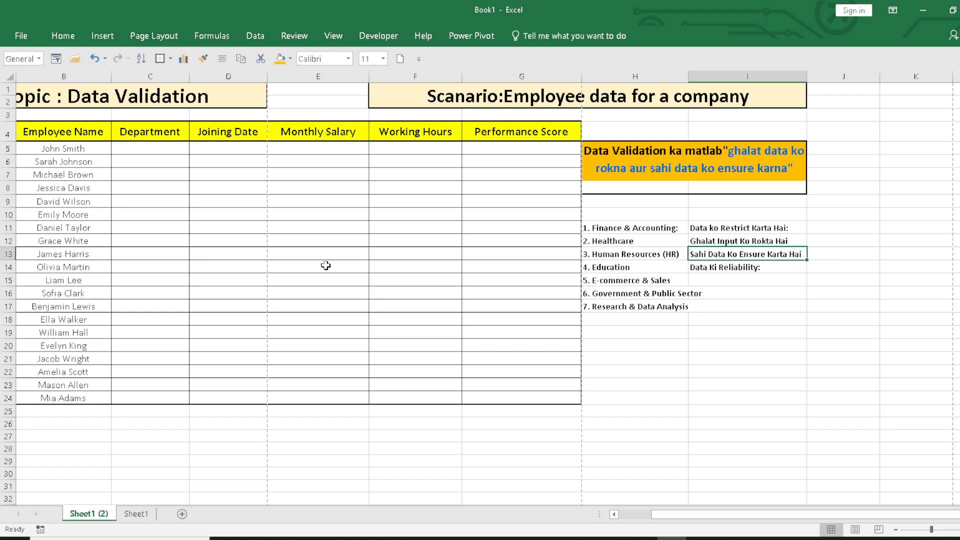
left_click_drag(211, 147, 249, 398)
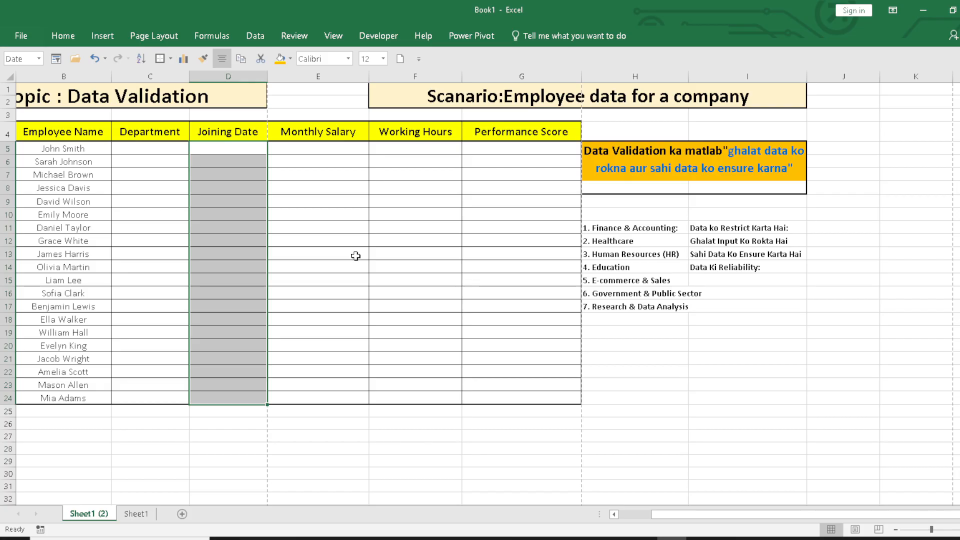
left_click(768, 292)
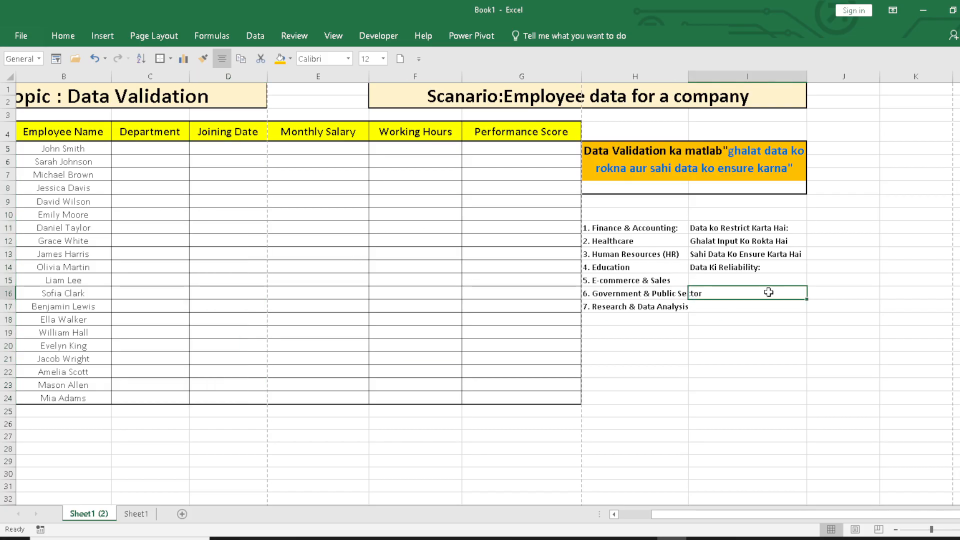
left_click(746, 255)
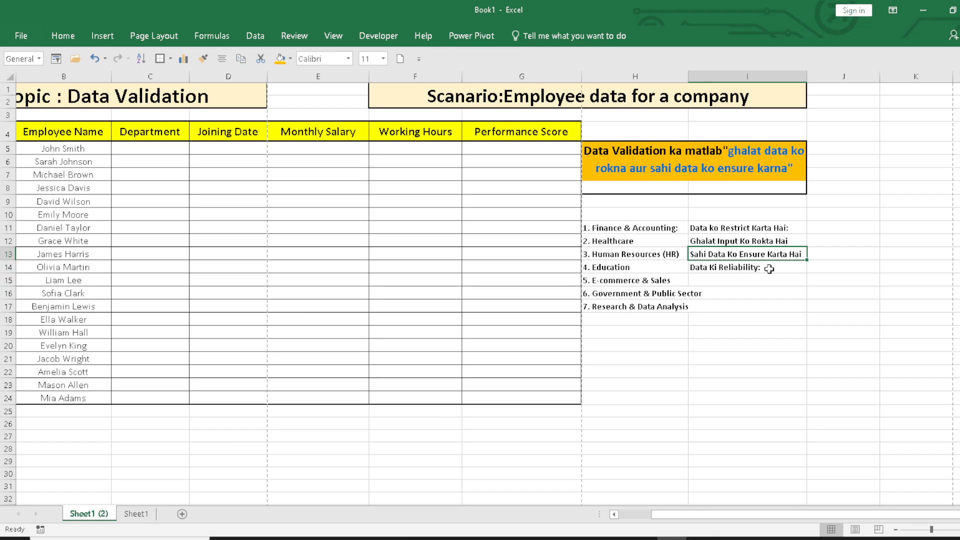
- Review the data validation application areas in H11:H17, from Finance & Accounting to Research & Data Analysis, alongside the table's empty entry range
left_click(640, 228)
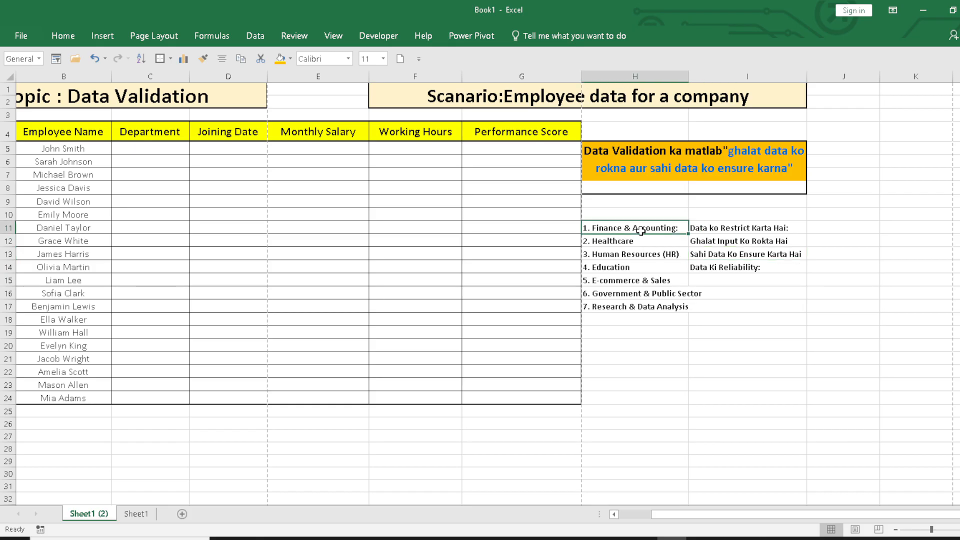
left_click(933, 530)
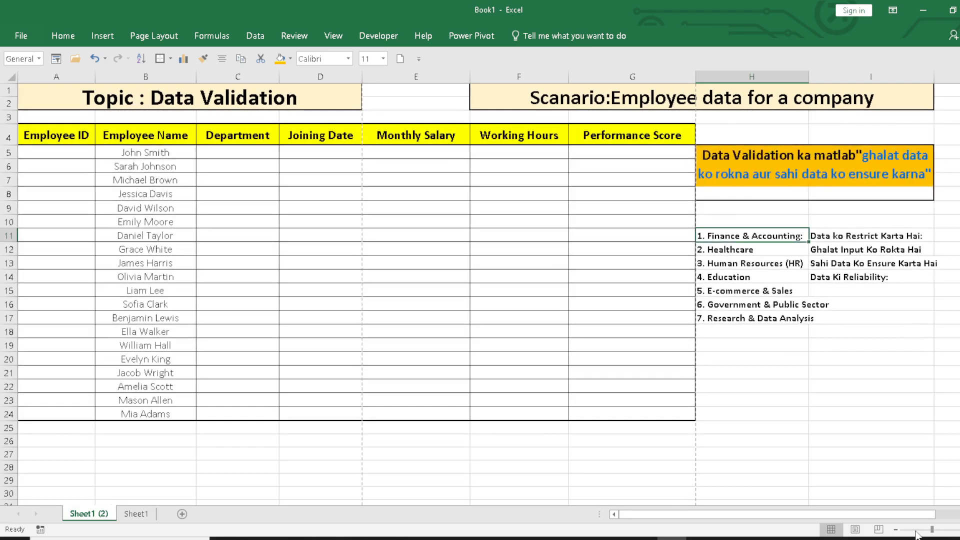
left_click_drag(803, 518, 840, 519)
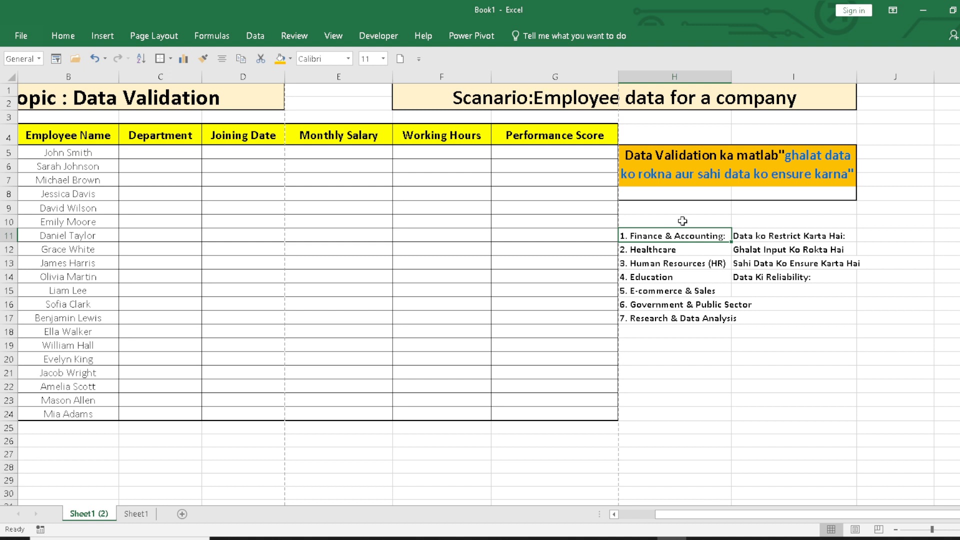
left_click(688, 248)
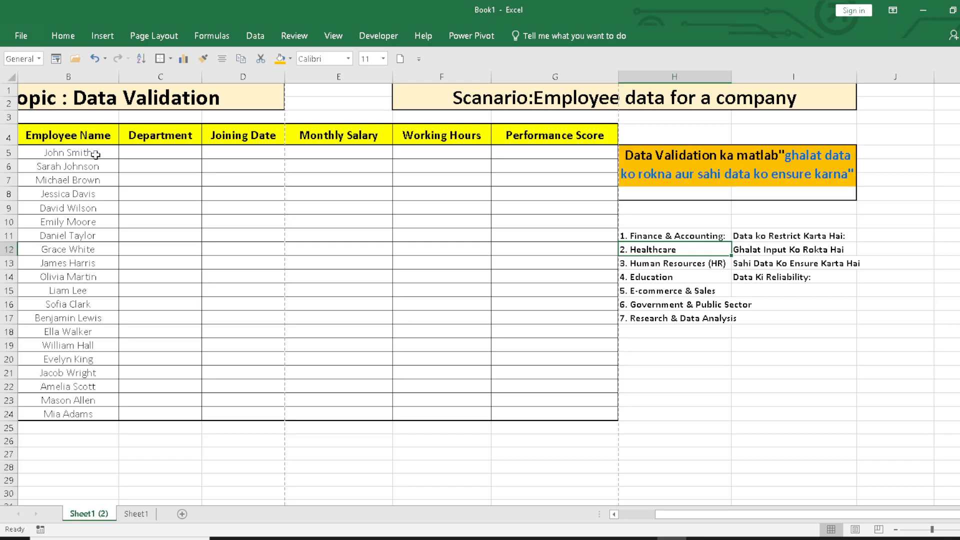
mouse_move(130, 150)
left_mouse_down()
mouse_move(611, 249)
mouse_move(587, 417)
left_mouse_up()
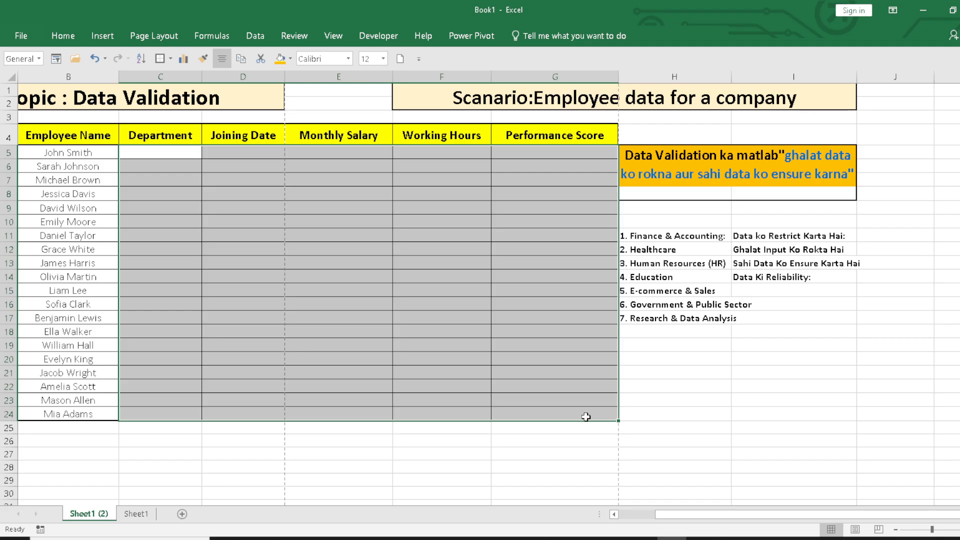
left_click(218, 207)
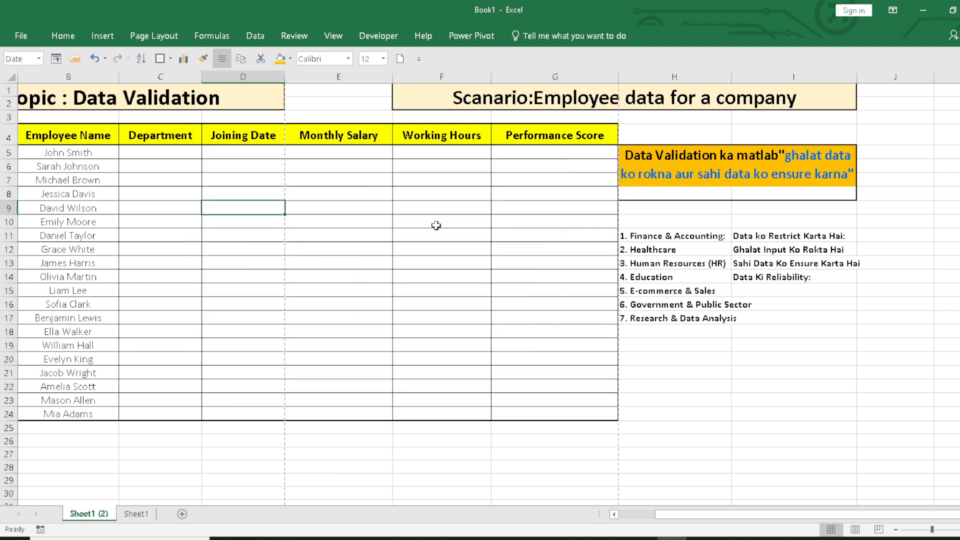
left_click(670, 252)
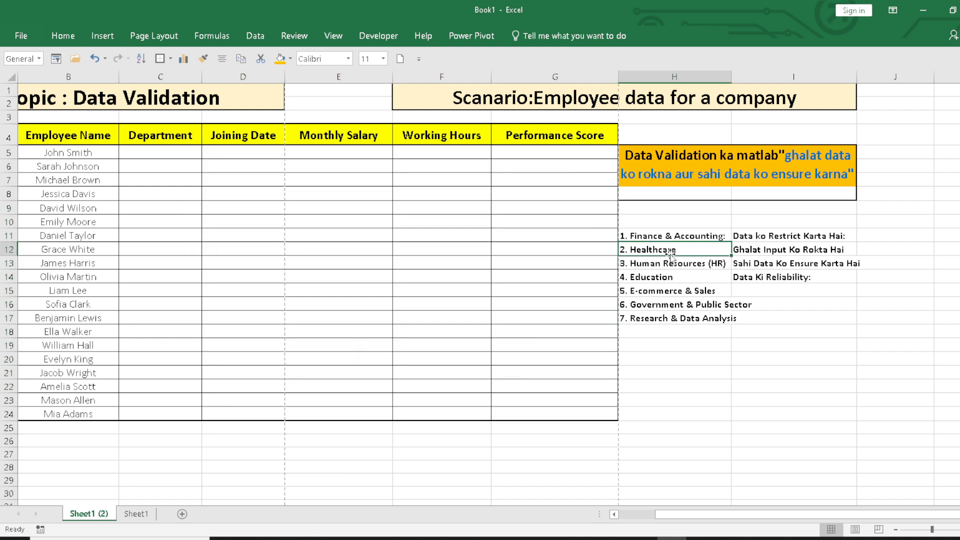
left_click(685, 265)
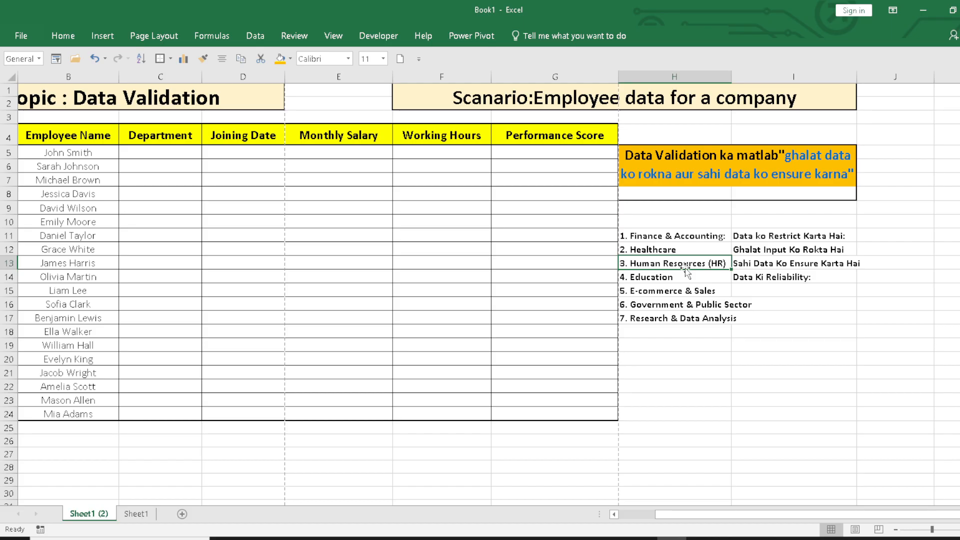
left_click(681, 278)
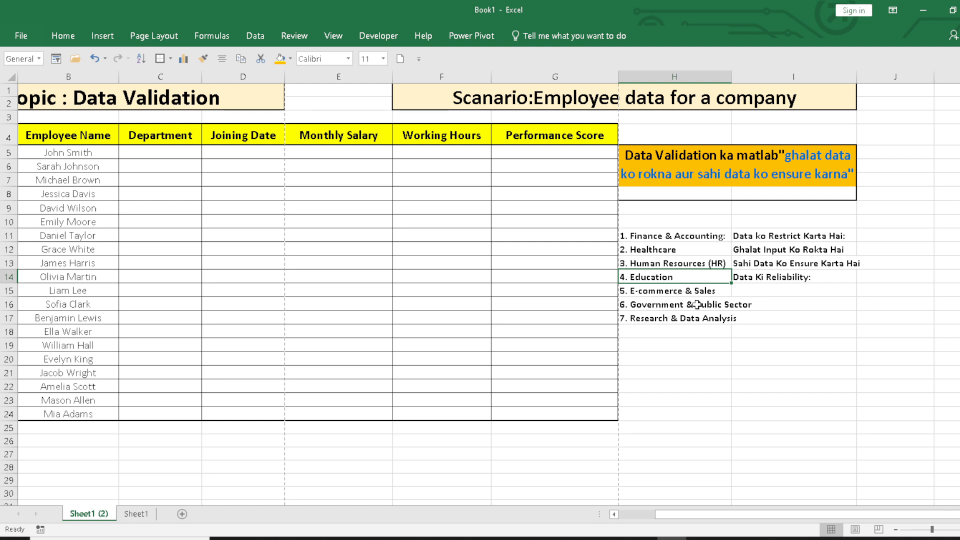
left_click(697, 305)
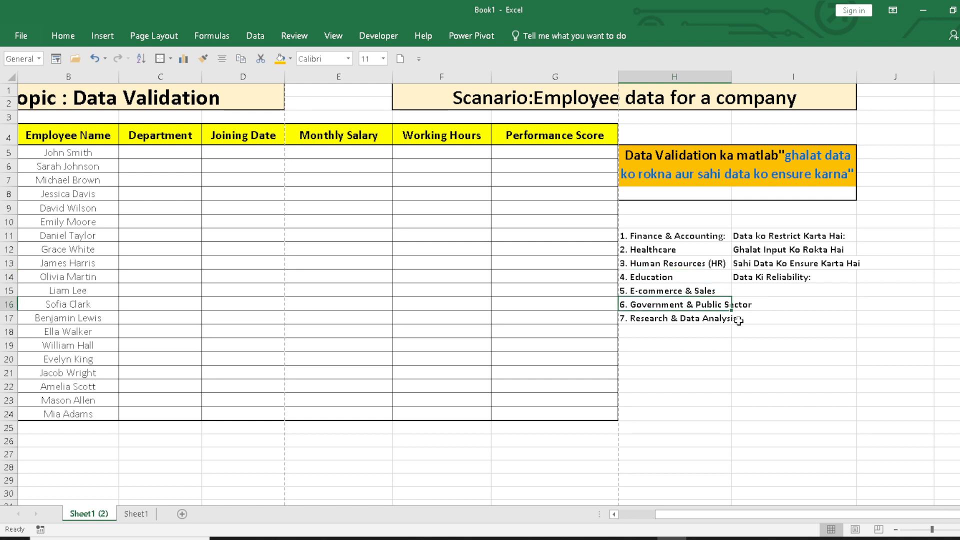
left_click(709, 318)
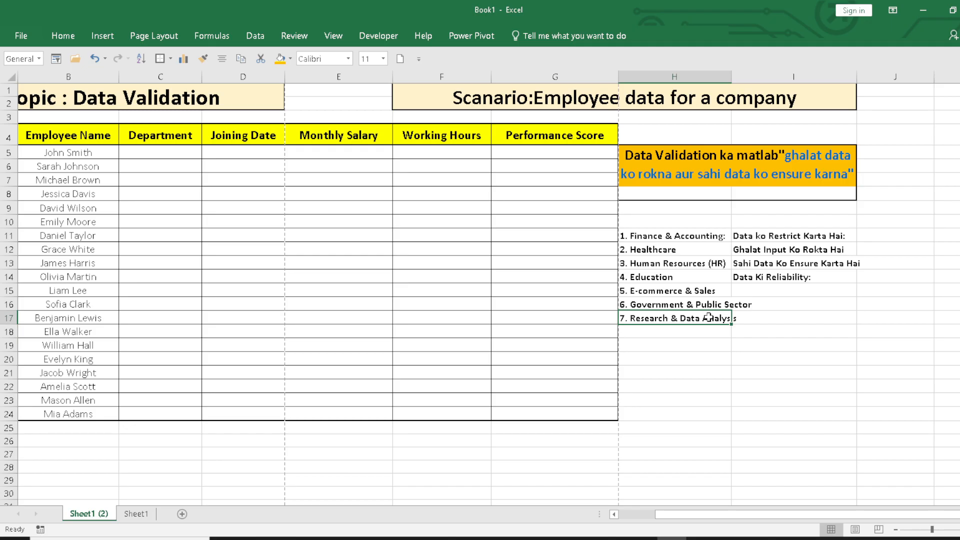
left_click(698, 328)
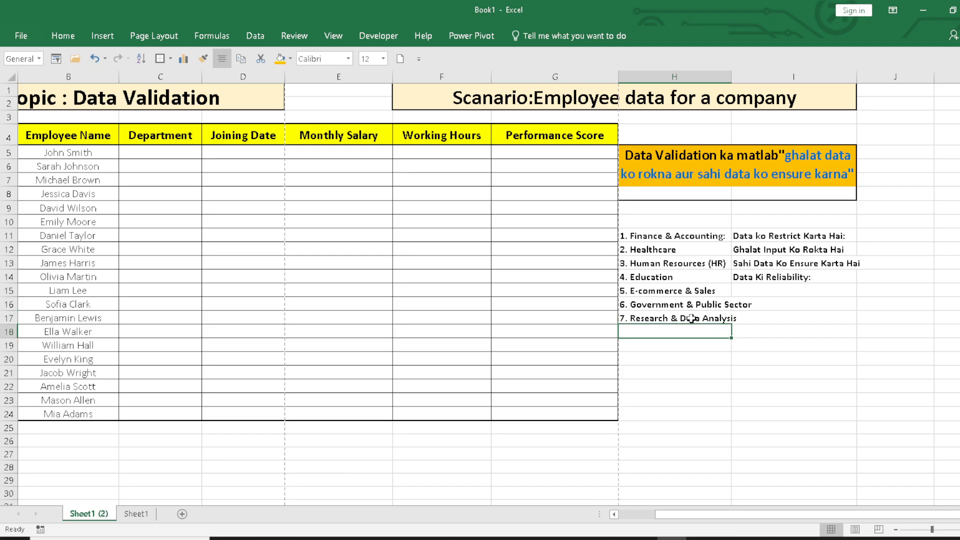
left_click(692, 318)
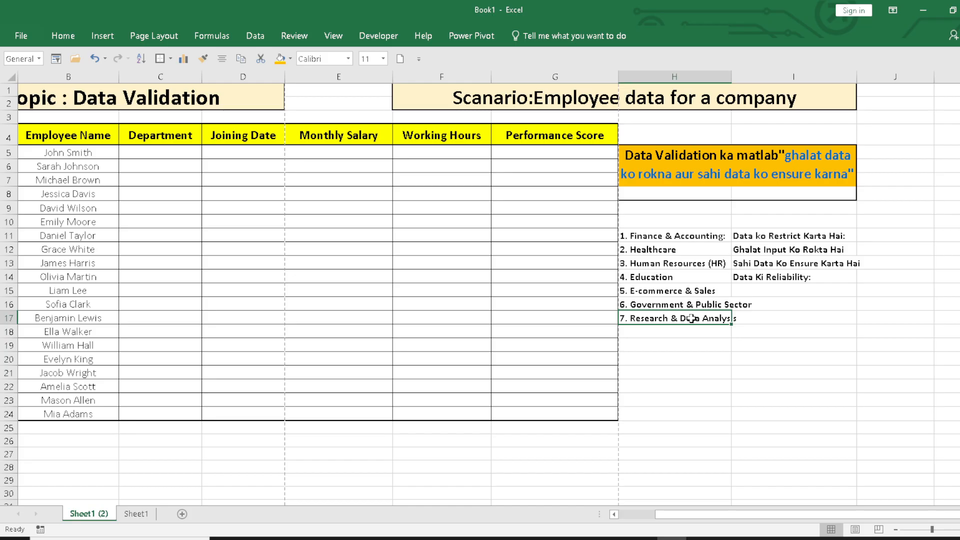
left_click_drag(145, 157, 553, 414)
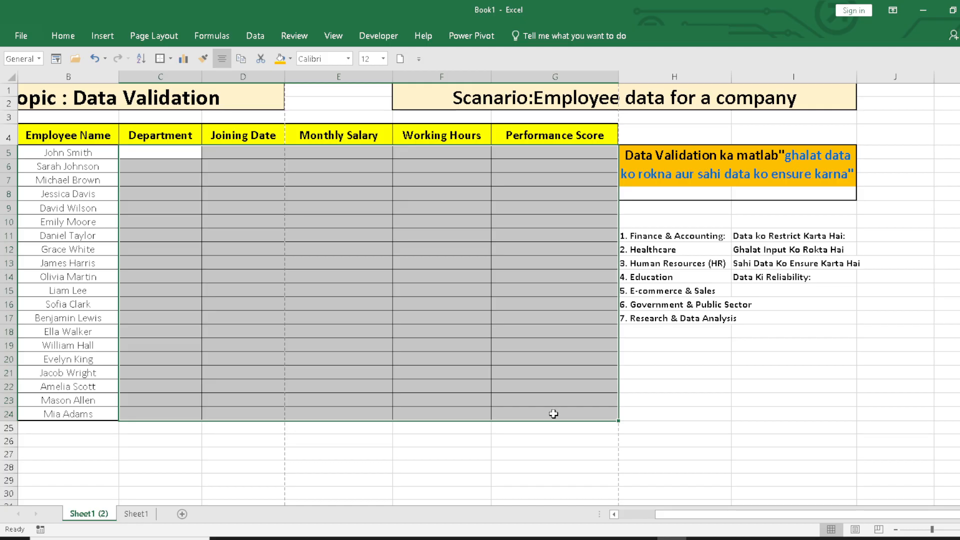
left_click(197, 177)
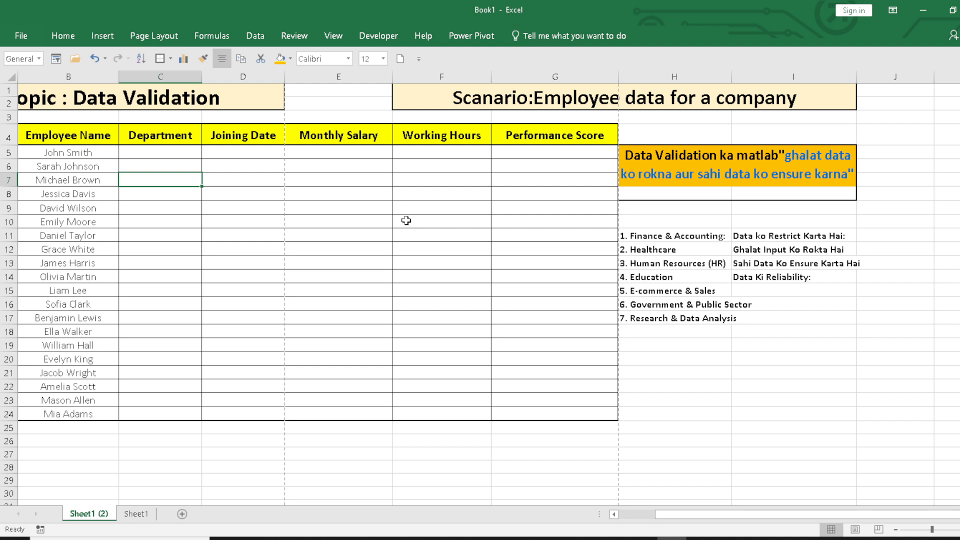
- Review the topic title, the application areas in H11:H17 and the purposes in I11:I14, returning to the Employee ID column
left_click(156, 95)
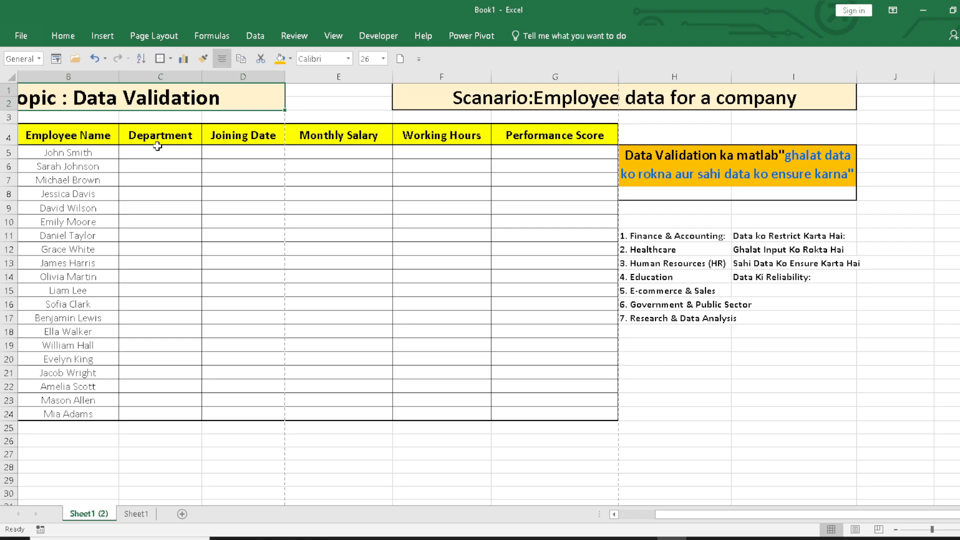
left_click(695, 318)
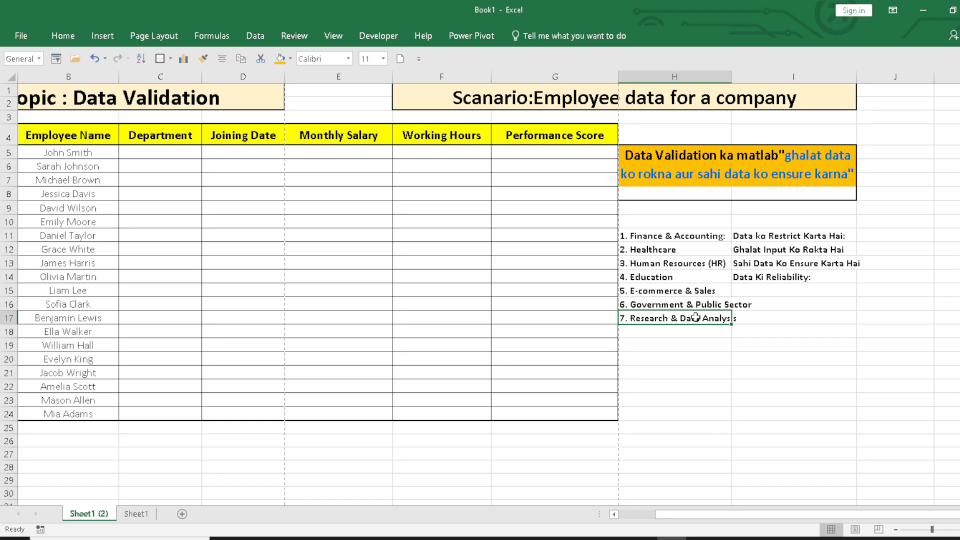
left_click_drag(770, 239, 776, 278)
left_click_drag(646, 233, 671, 320)
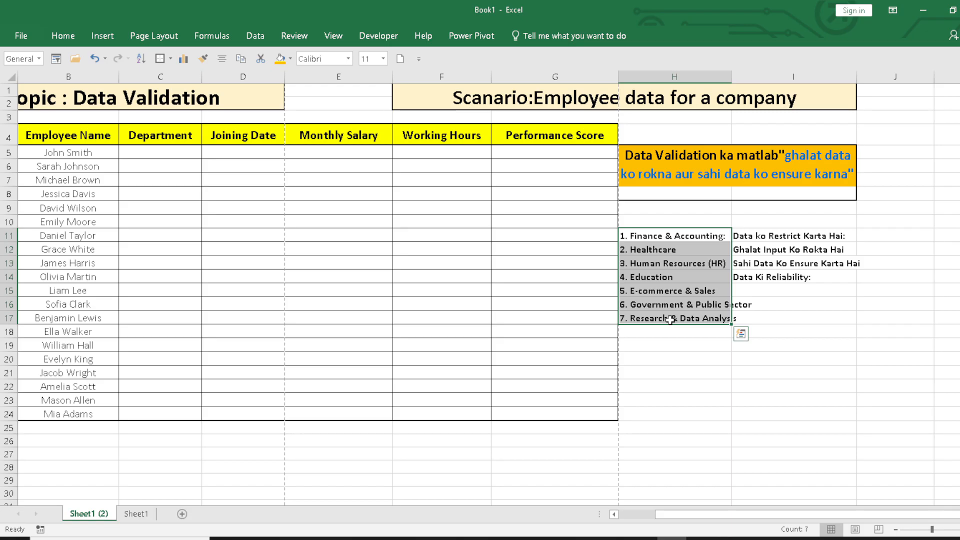
left_click(315, 233)
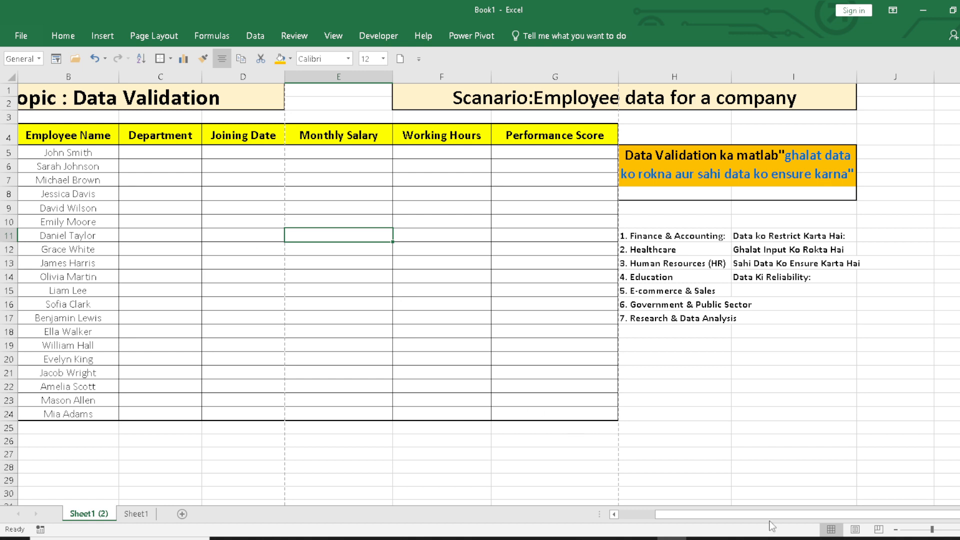
left_click_drag(769, 517, 658, 521)
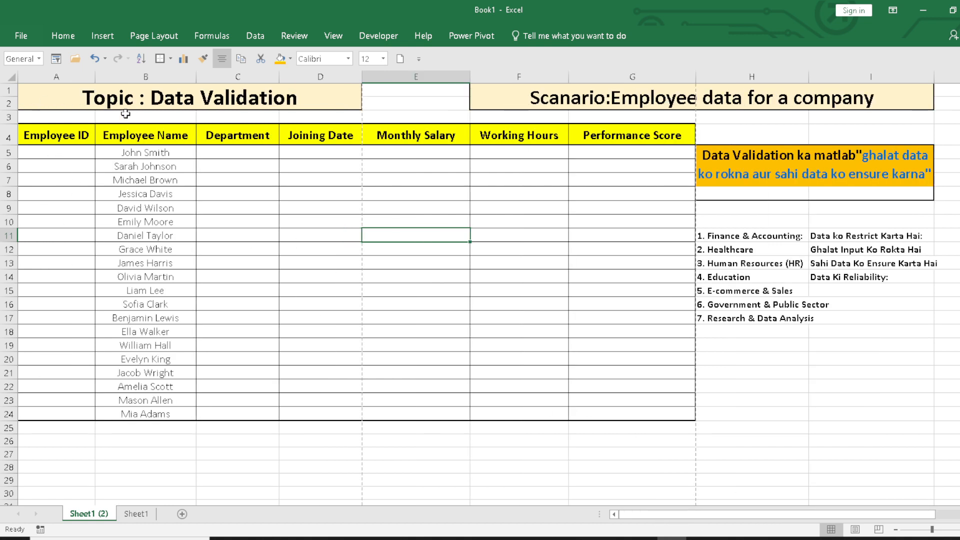
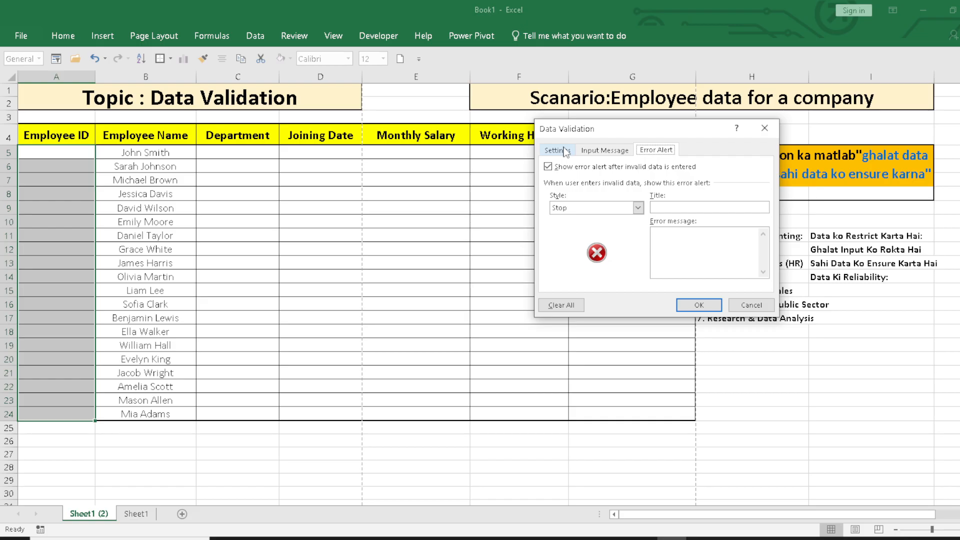
- Restrict the Employee ID cells A5:A24 to entries whose text length is equal to 4
left_click(565, 150)
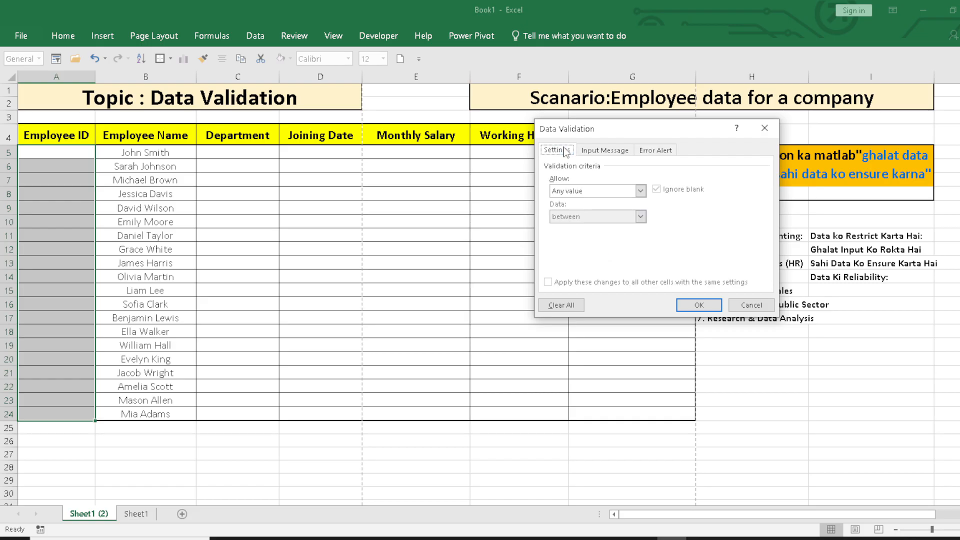
left_click(640, 191)
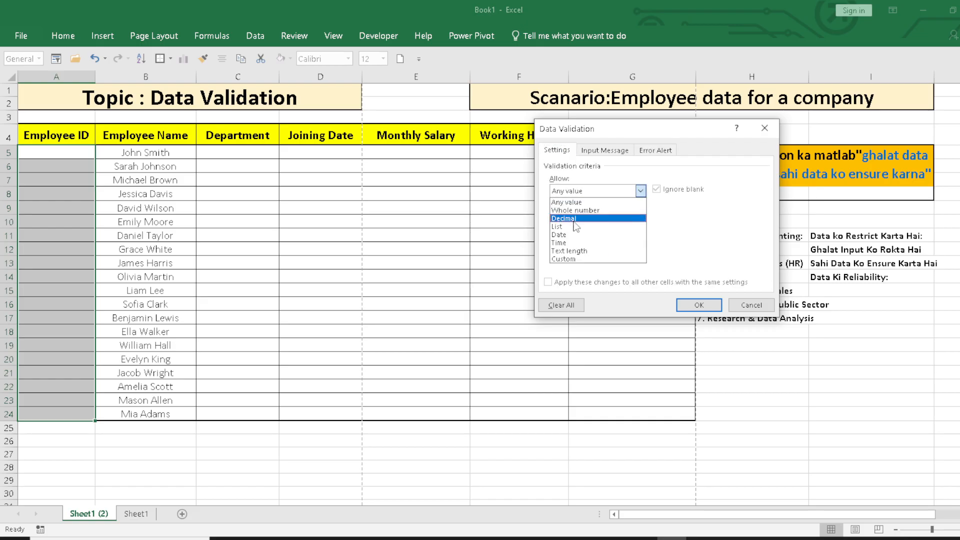
left_click(572, 253)
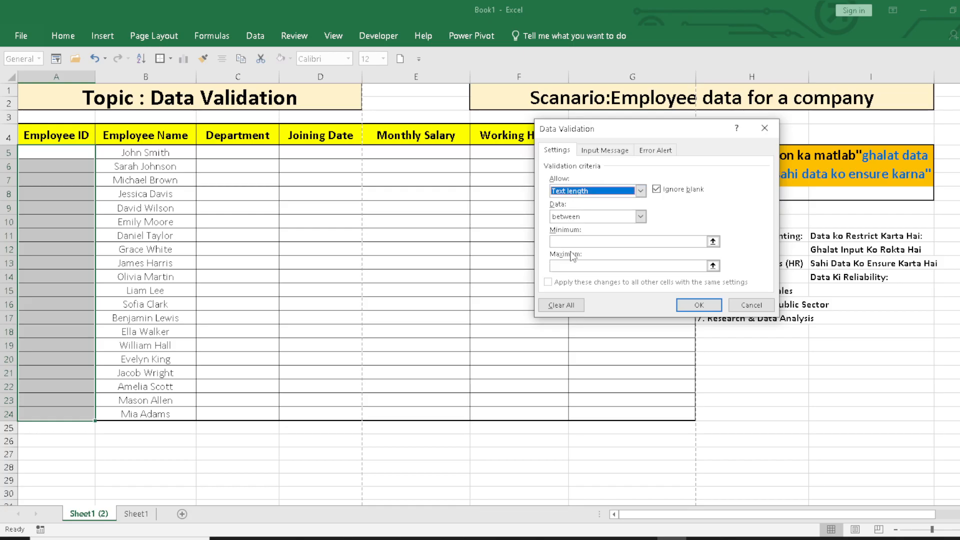
left_click(641, 217)
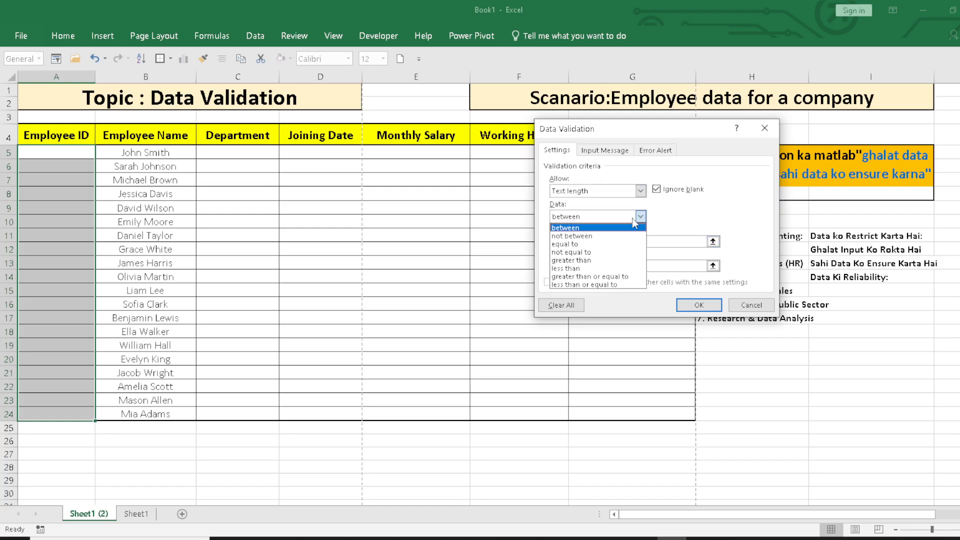
left_click(604, 245)
left_click(583, 244)
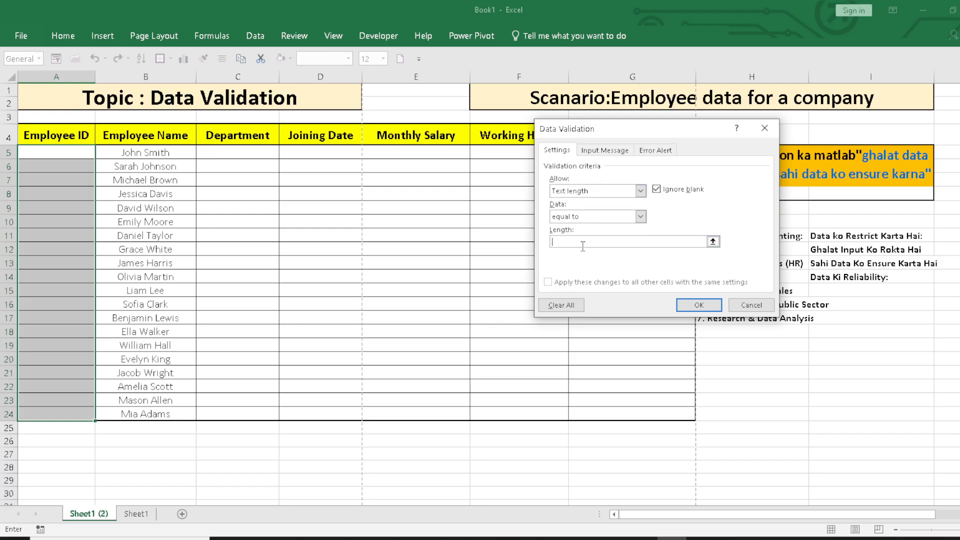
type("4")
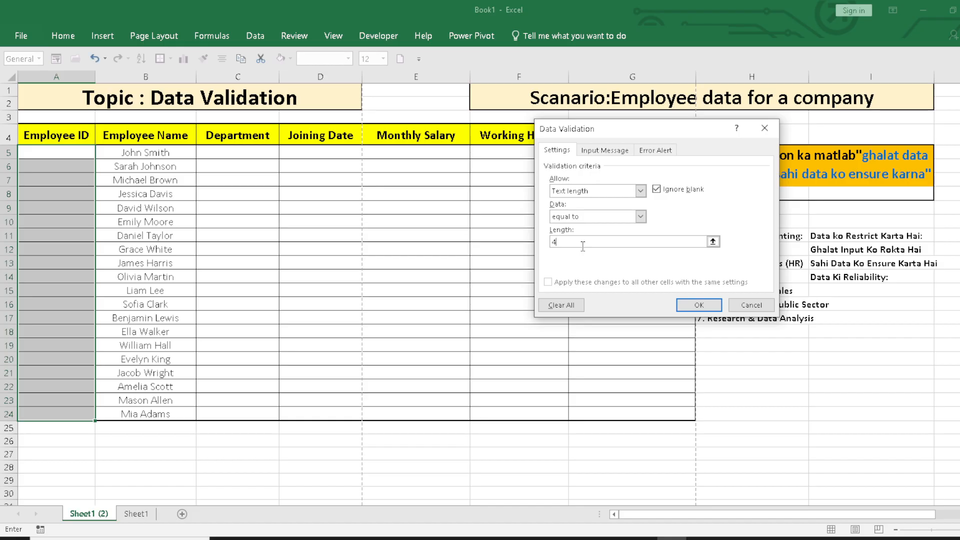
left_click(699, 305)
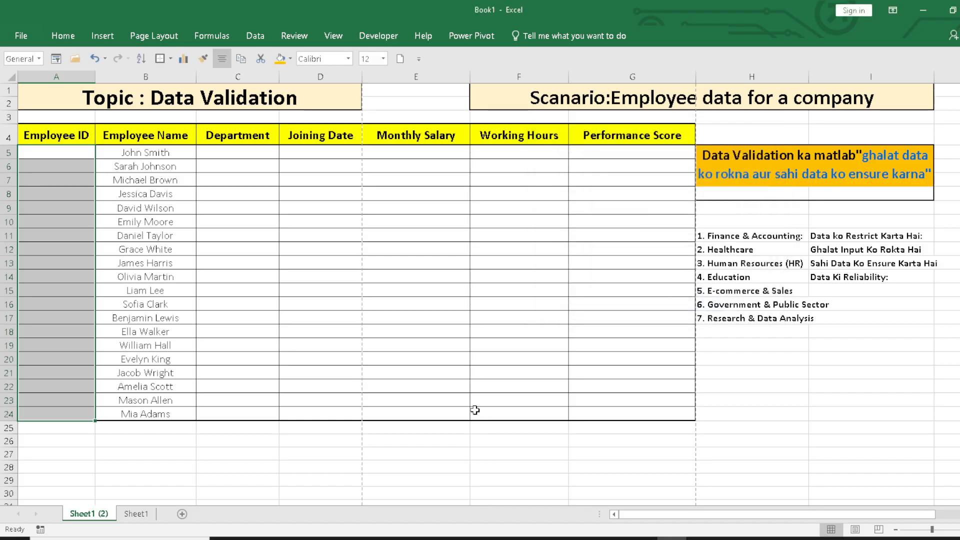
- Check the employee IDs in the browser's data validation.pdf, return to Excel, and enter E001 in A5 and E002 in A6
left_click(256, 538)
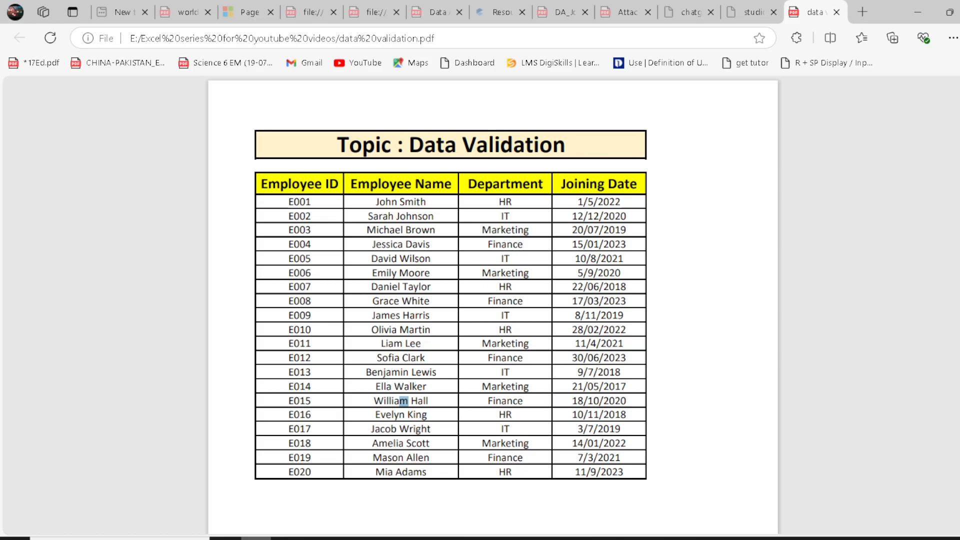
key("alt+Tab")
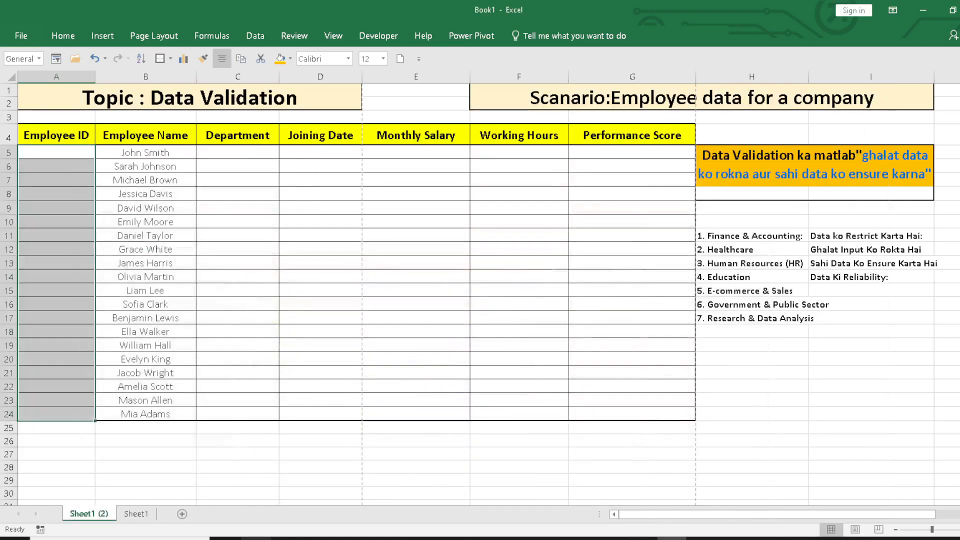
left_click(80, 152)
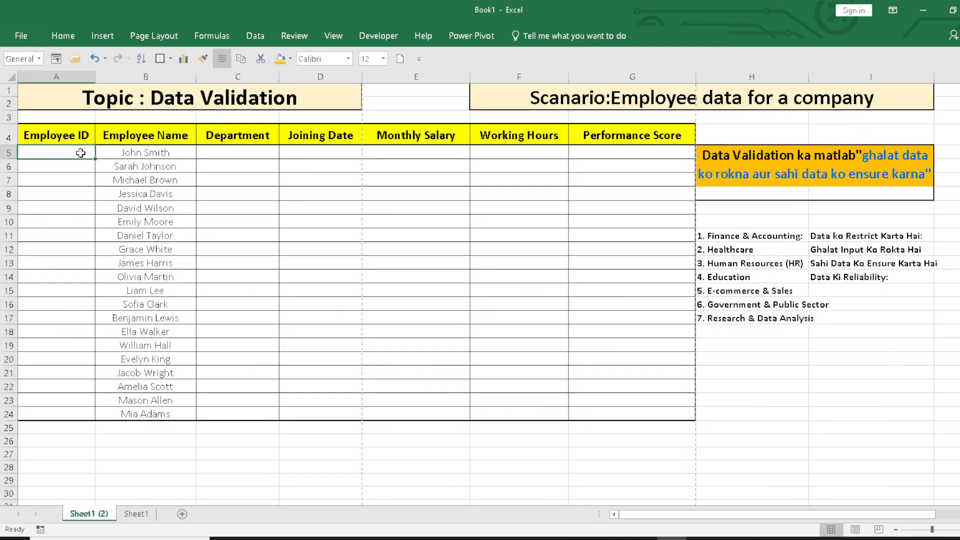
type("E")
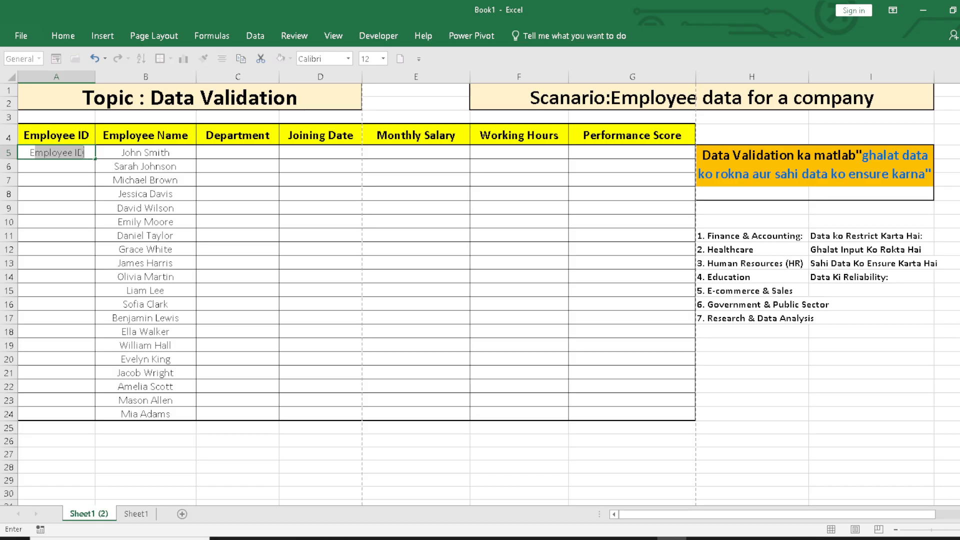
key("BackSpace")
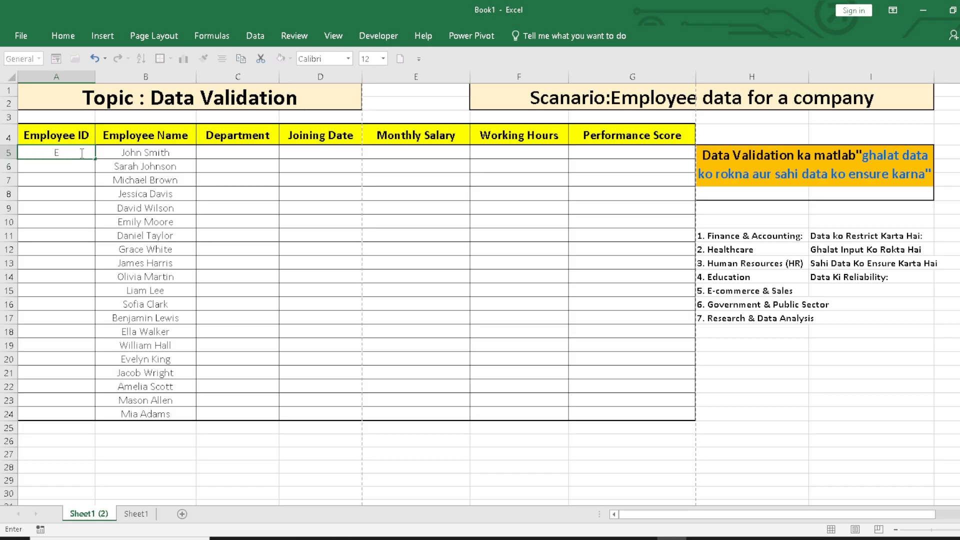
type("001")
key("Return")
type("E002")
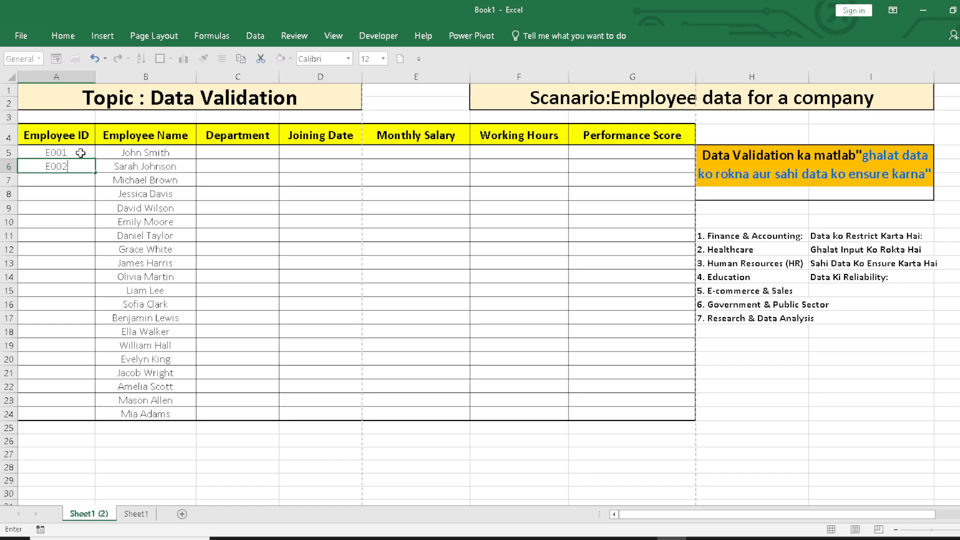
key("Return")
- Try to enter the five-character ID E0035 in A7 to test the length restriction, and reopen the entry for editing
type("E003")
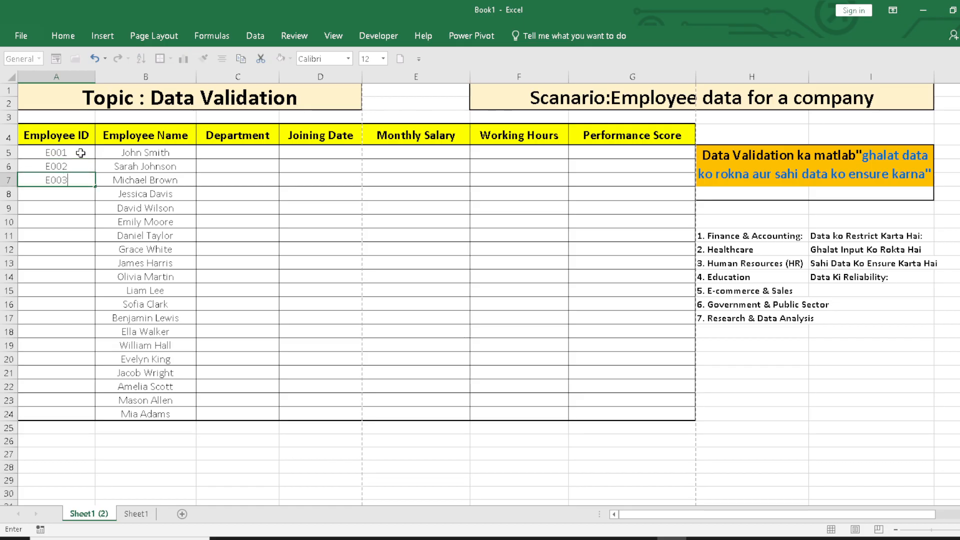
type("5")
key("Return")
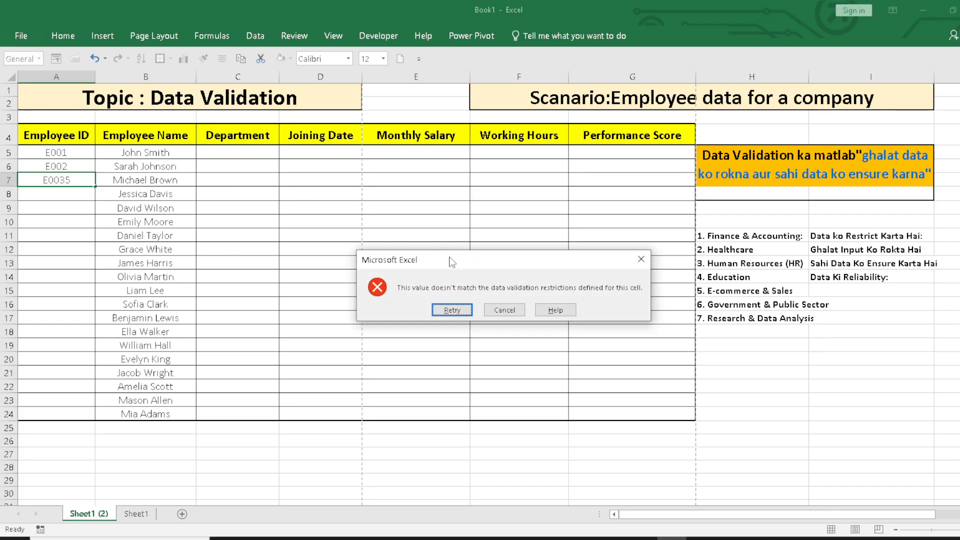
left_click_drag(451, 261, 200, 150)
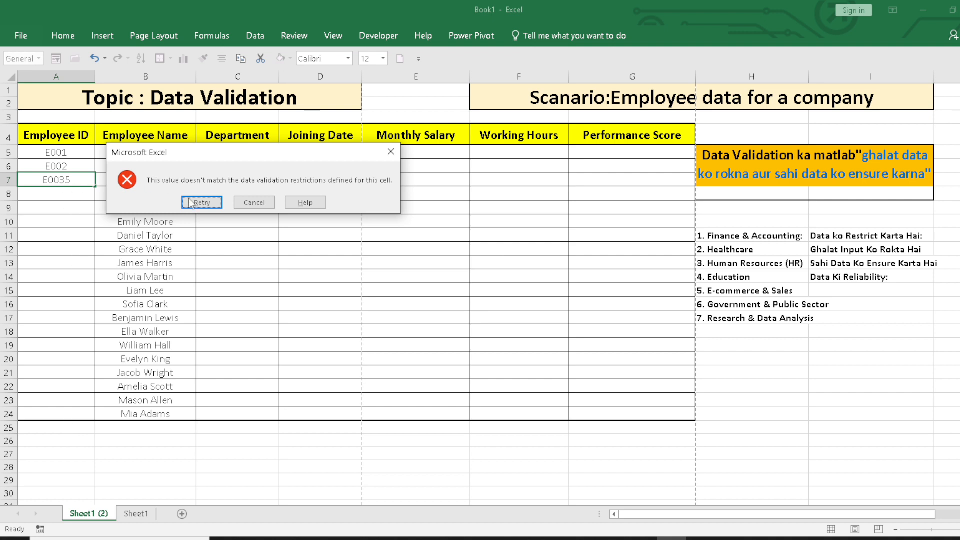
left_click(202, 203)
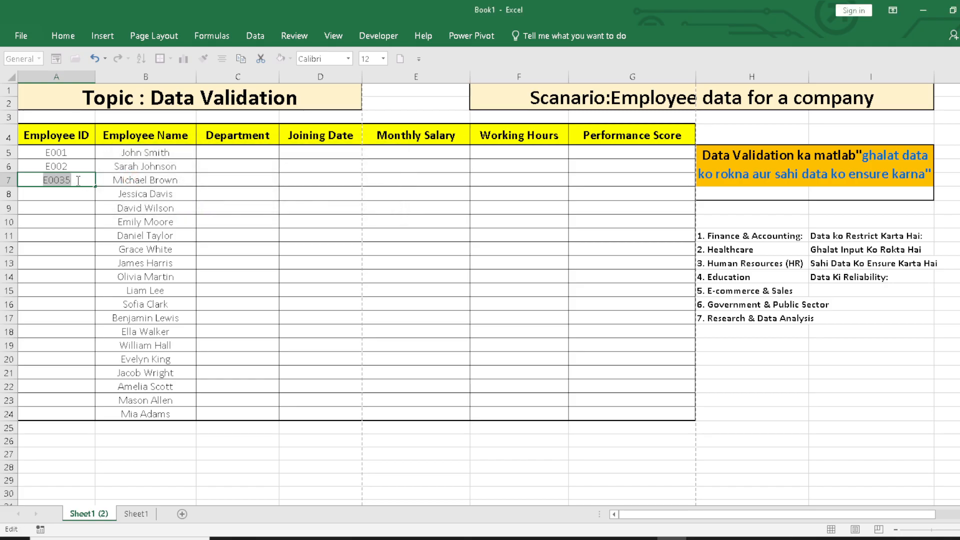
- Enter the valid employee IDs E003 in A7 and E004 in A8
key("BackSpace")
type("E003")
key("Return")
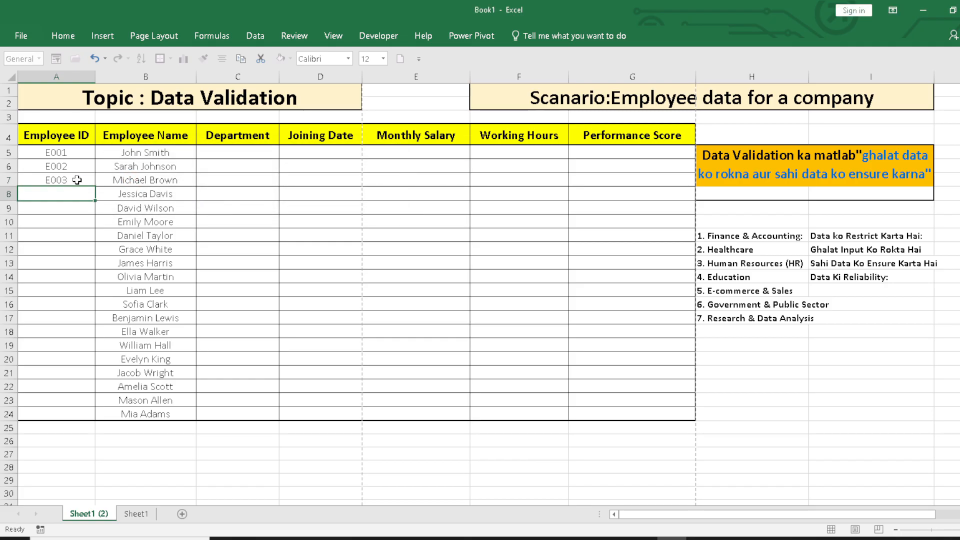
type("E004")
key("Return")
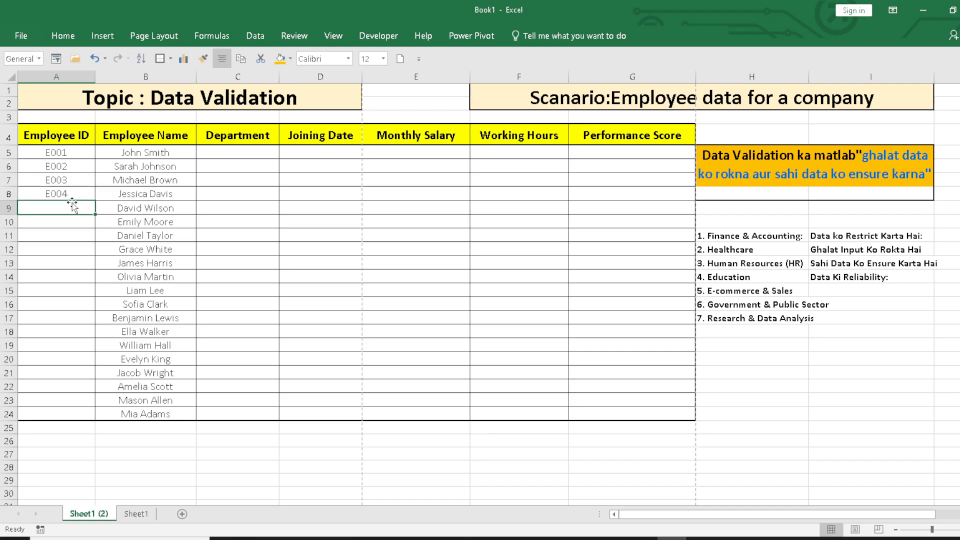
- Test the length restriction again by trying E0045 in A9, and shorten the entry to E004
type("E")
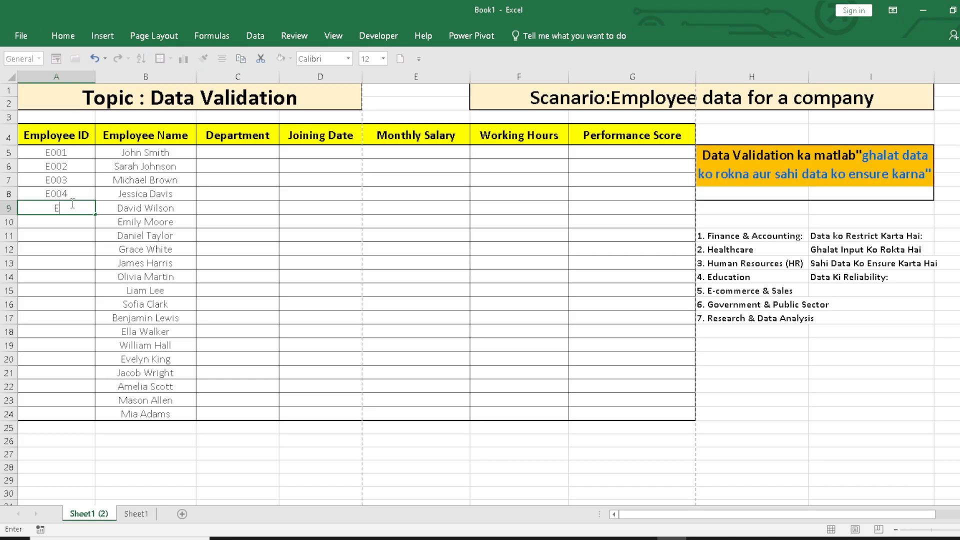
type("0089")
key("BackSpace")
key("BackSpace")
type("45")
key("Return")
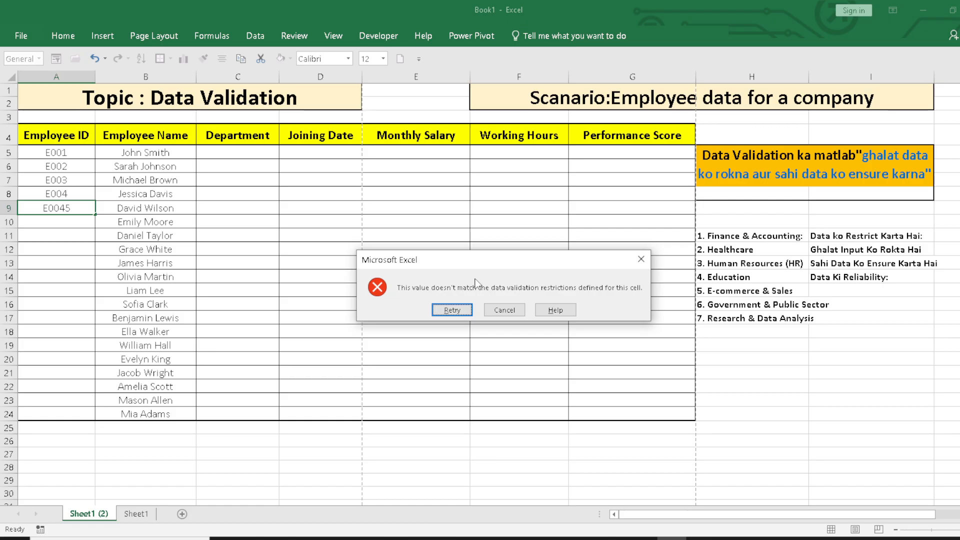
left_click(453, 310)
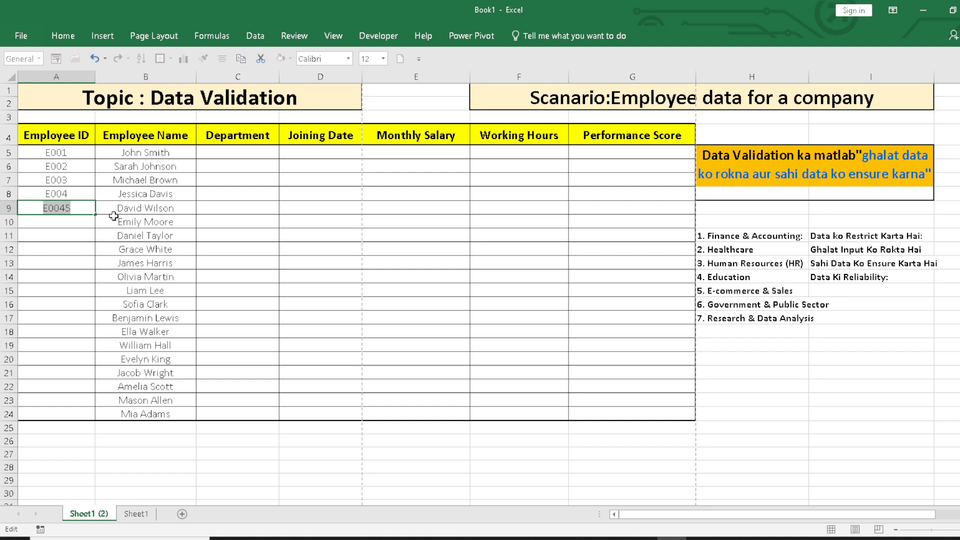
left_click(78, 207)
key("BackSpace")
key("Return")
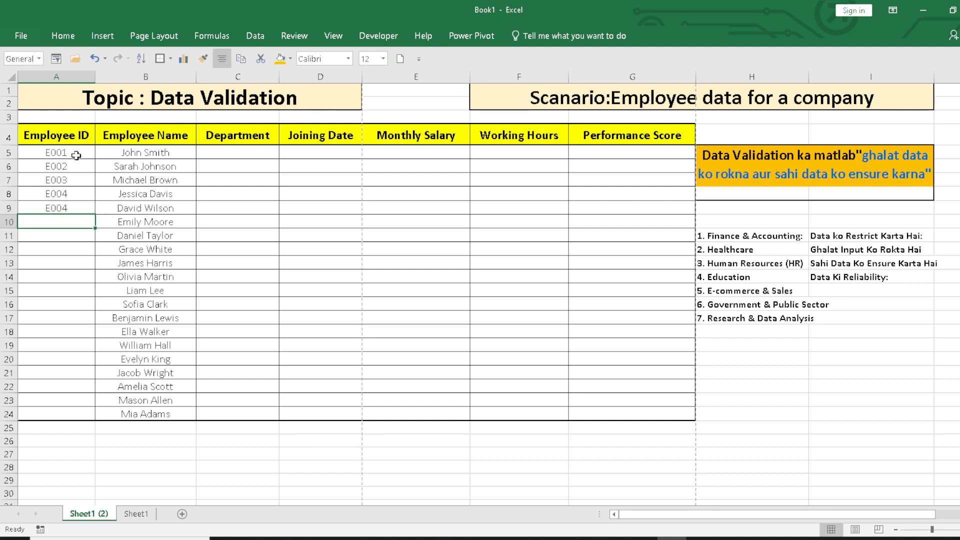
- Add a Stop error alert to A5:A24 with the title "ID Error" and the message "Please enter only in 4 character"
left_click_drag(75, 153, 77, 415)
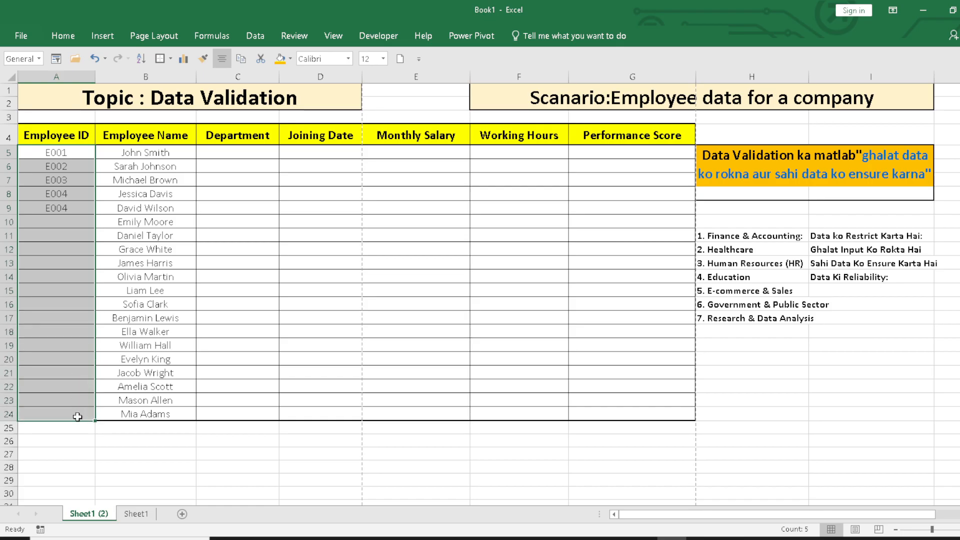
left_click(255, 35)
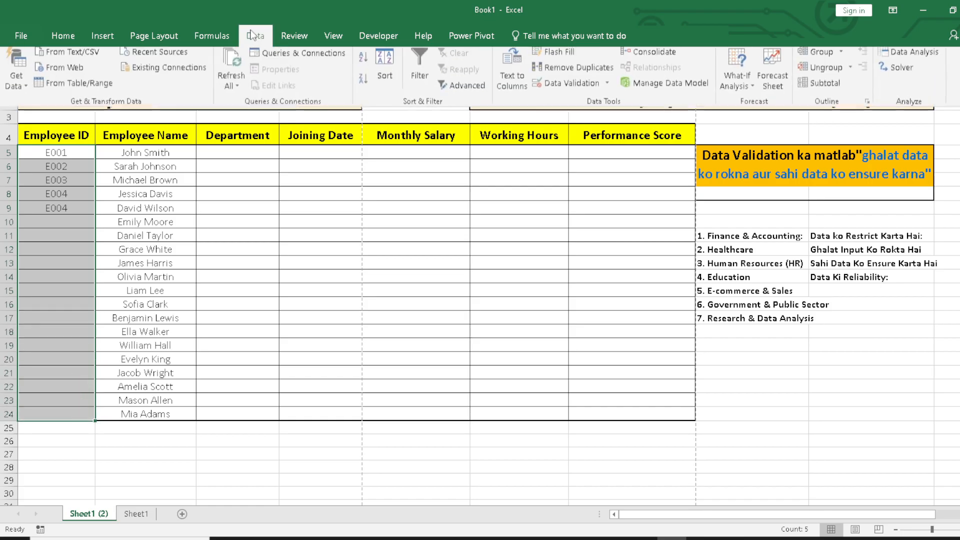
left_click(598, 88)
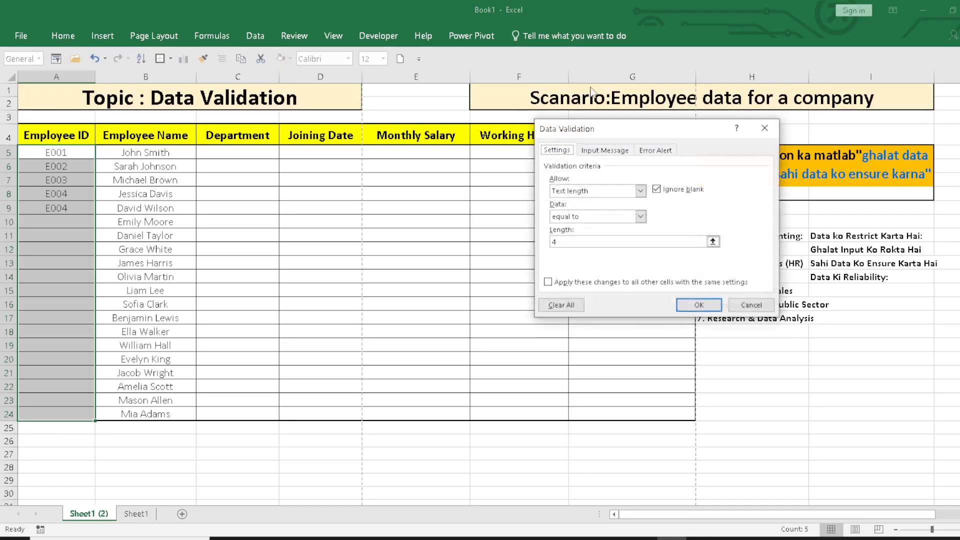
left_click(654, 150)
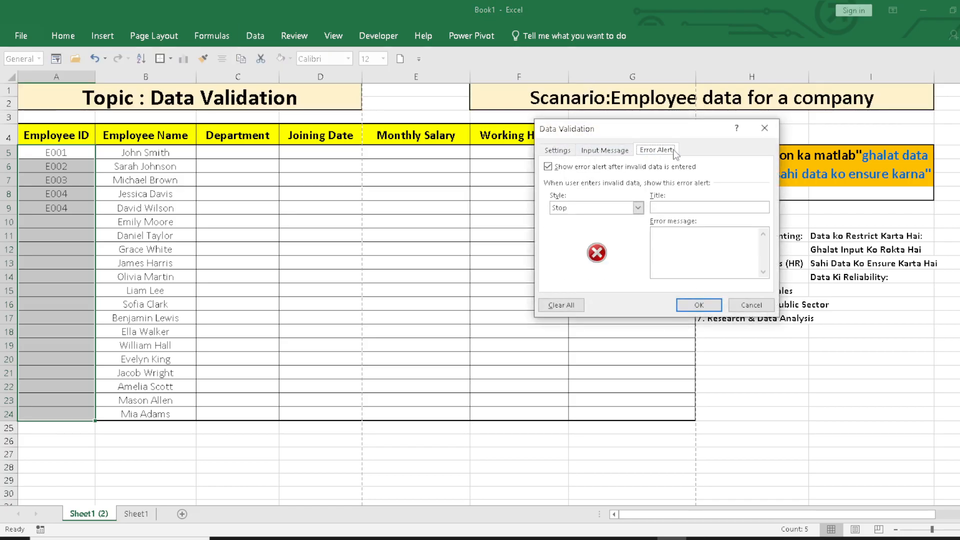
left_click_drag(683, 128, 392, 163)
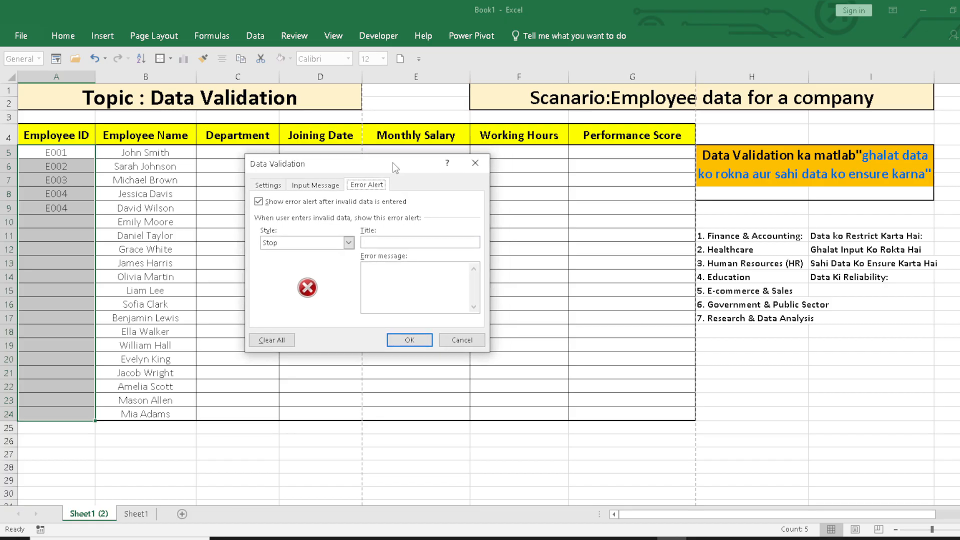
left_click(396, 243)
type("ID Error")
left_click(402, 270)
type("Please enter only")
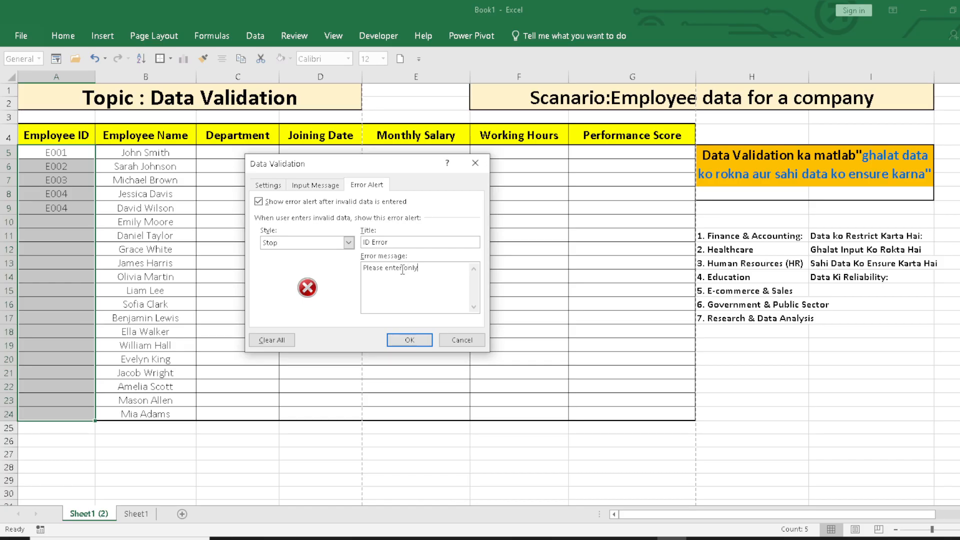
type("n 4 character")
left_click(399, 341)
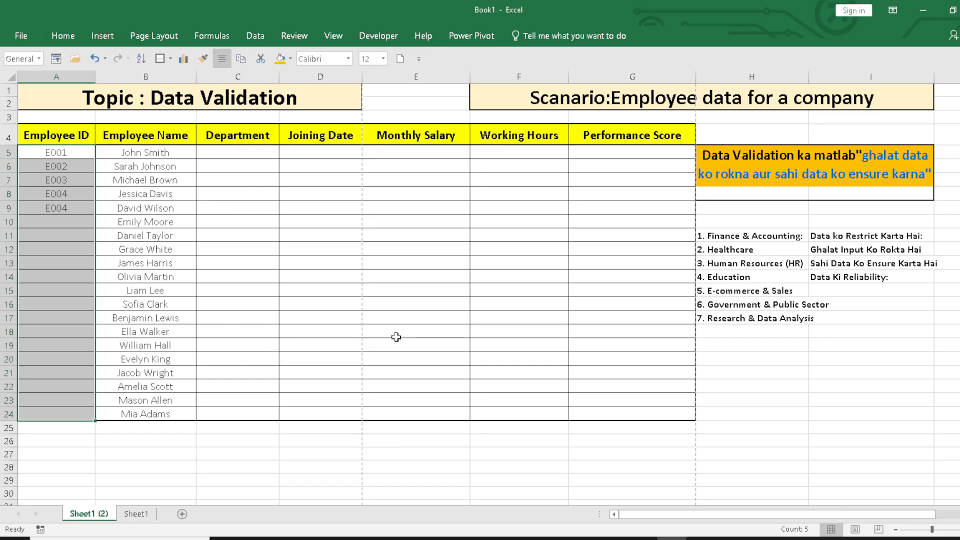
- Enter the valid employee ID E005 in A10
left_click(43, 226)
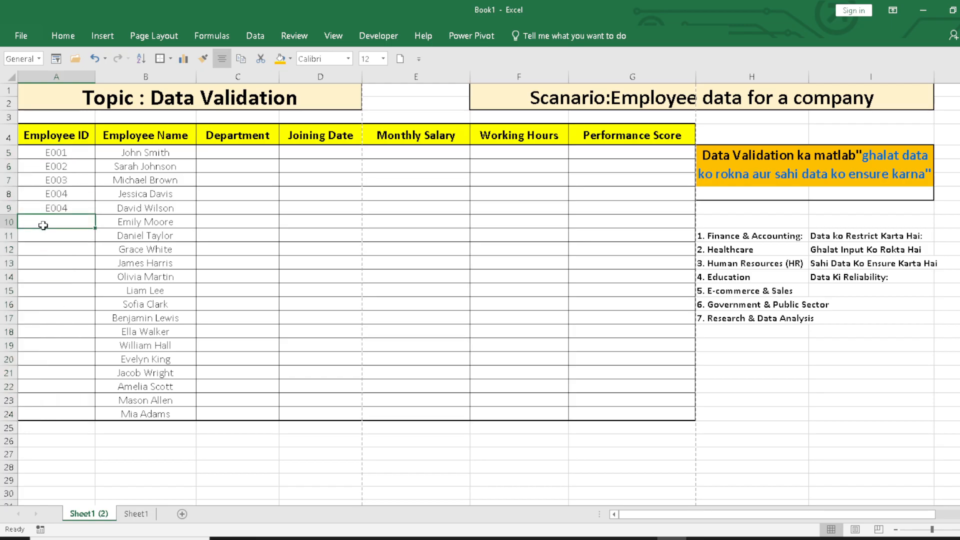
type("E0")
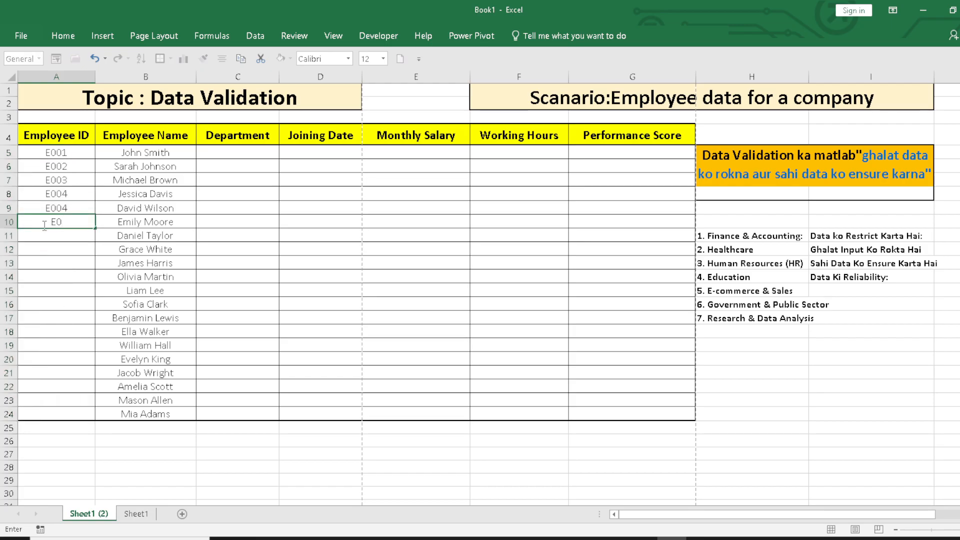
type("05")
key("Return")
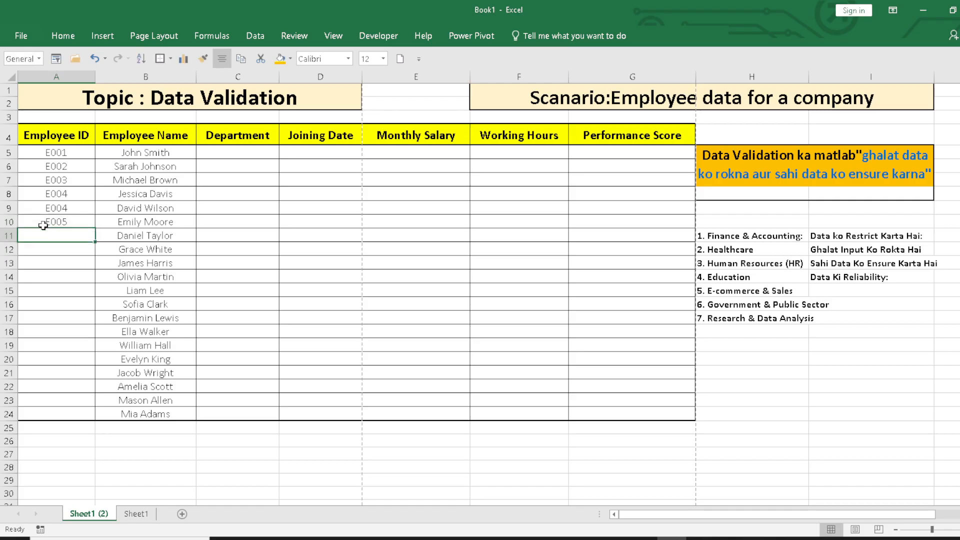
- Test the custom error alert by trying the five-character ID E0067 in A11, and reopen the entry for editing
type("E00")
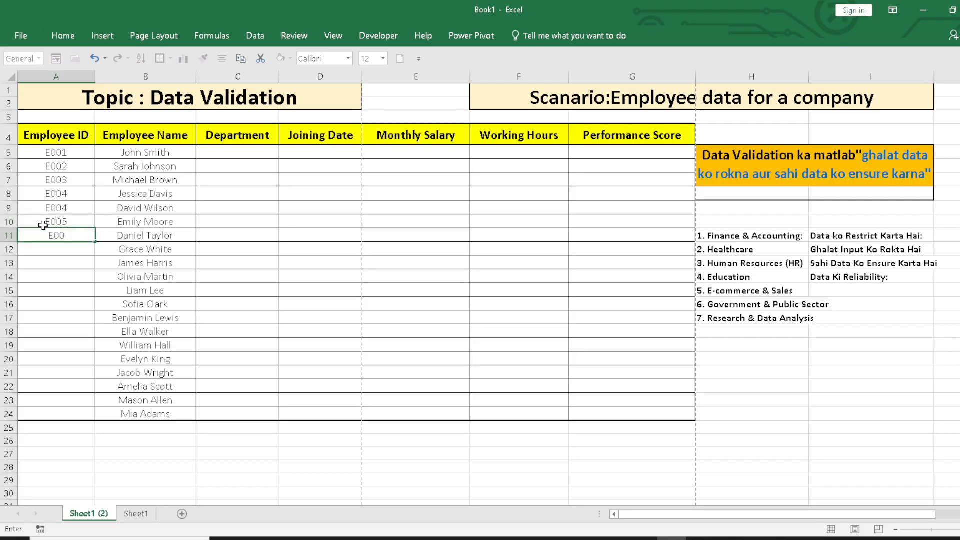
type("67")
key("Return")
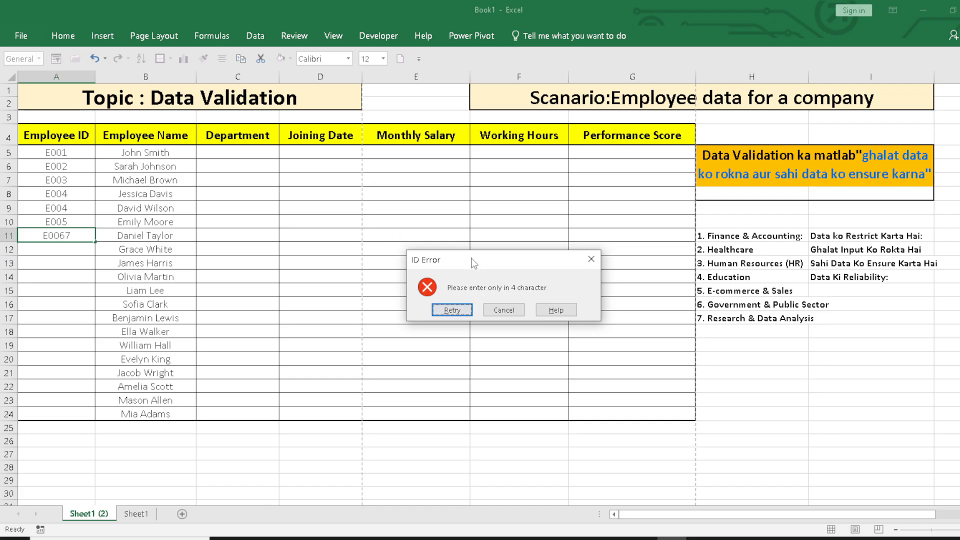
left_click_drag(471, 258, 208, 189)
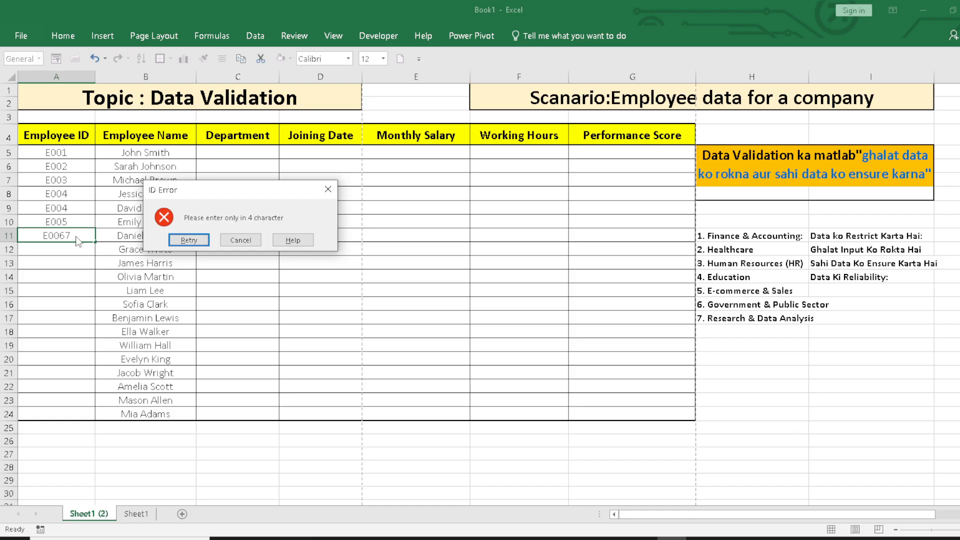
left_click(203, 239)
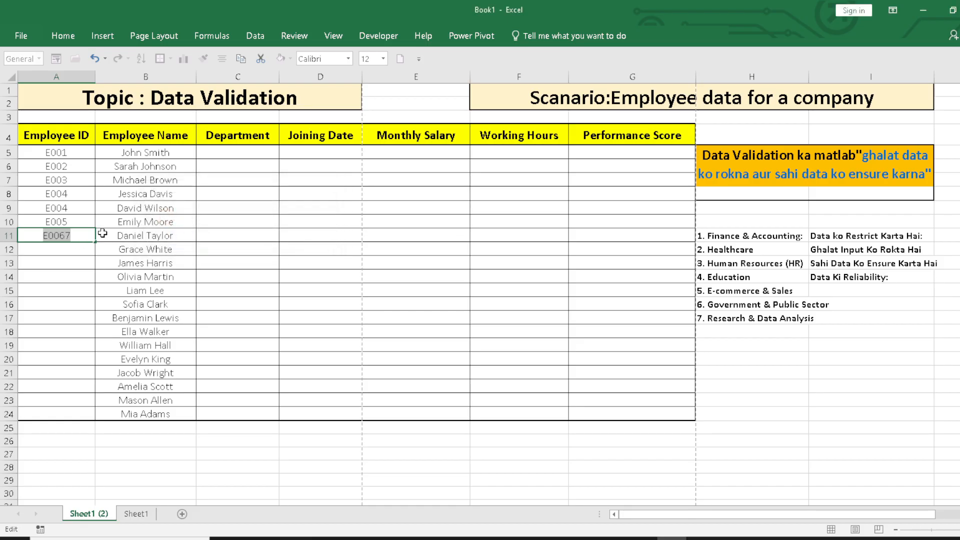
- Shorten the entry in A11 to the four-character ID E006
left_click(84, 234)
key("BackSpace")
type("7")
key("BackSpace")
key("Return")
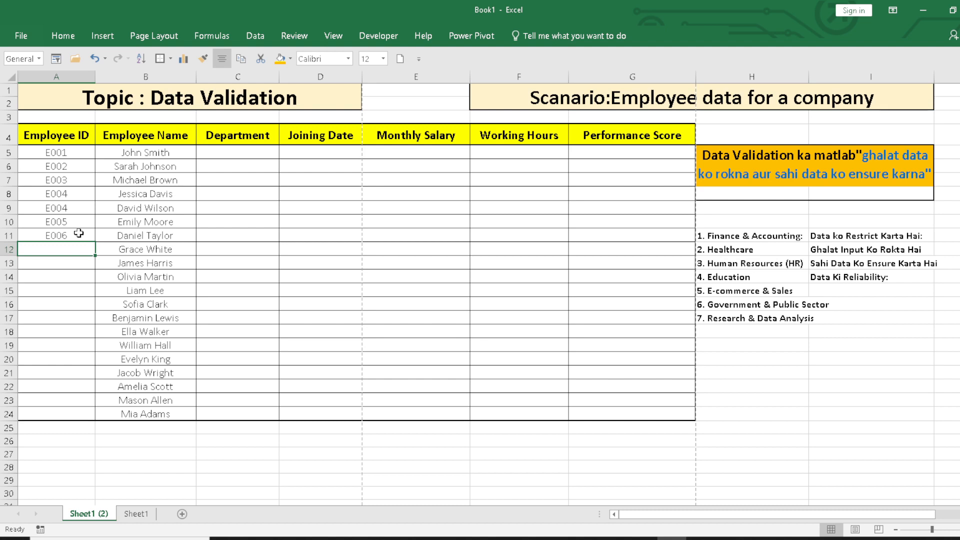
left_click(79, 234)
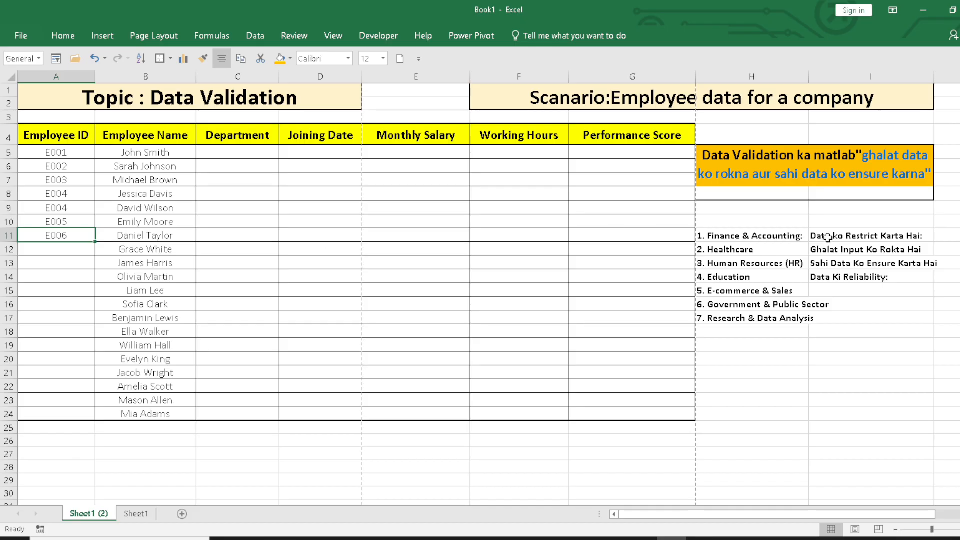
left_click_drag(829, 237, 831, 263)
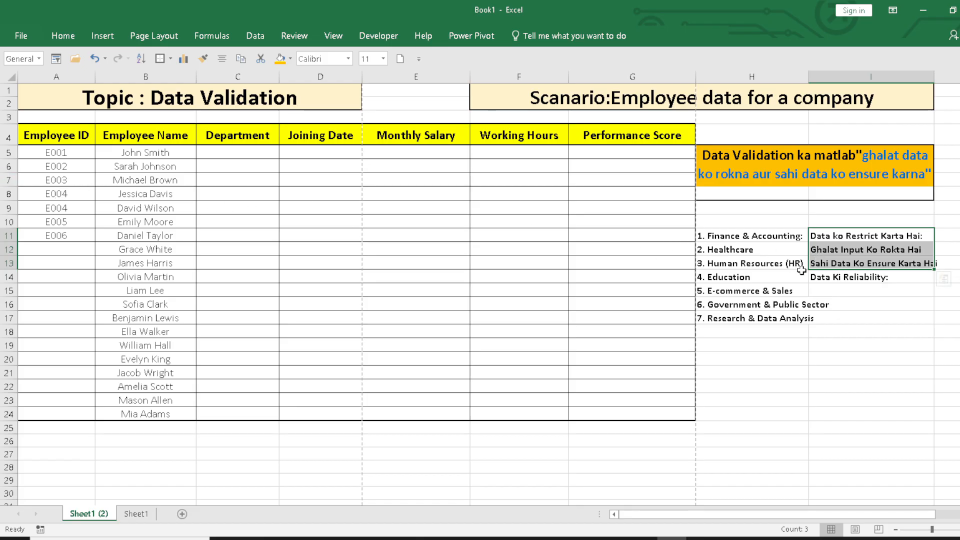
left_click(829, 263)
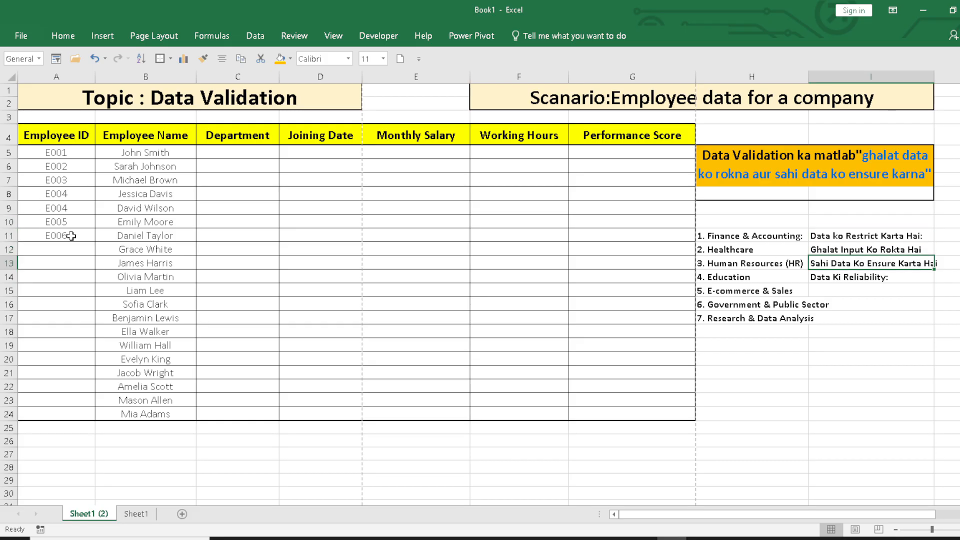
left_click(288, 239)
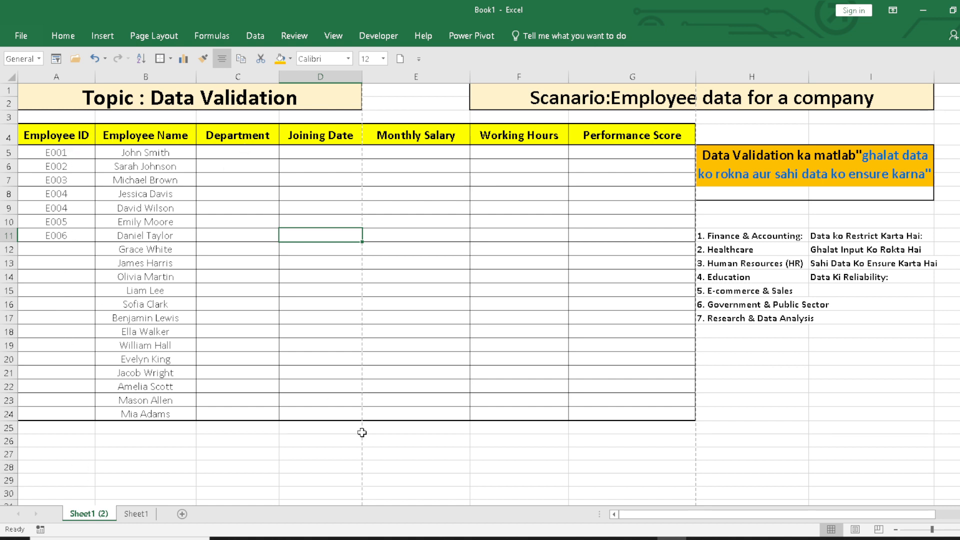
- Check the departments in the browser's data validation.pdf, return to Excel, and restrict Department cells C5:C24 to a text length equal to 9
left_click(256, 539)
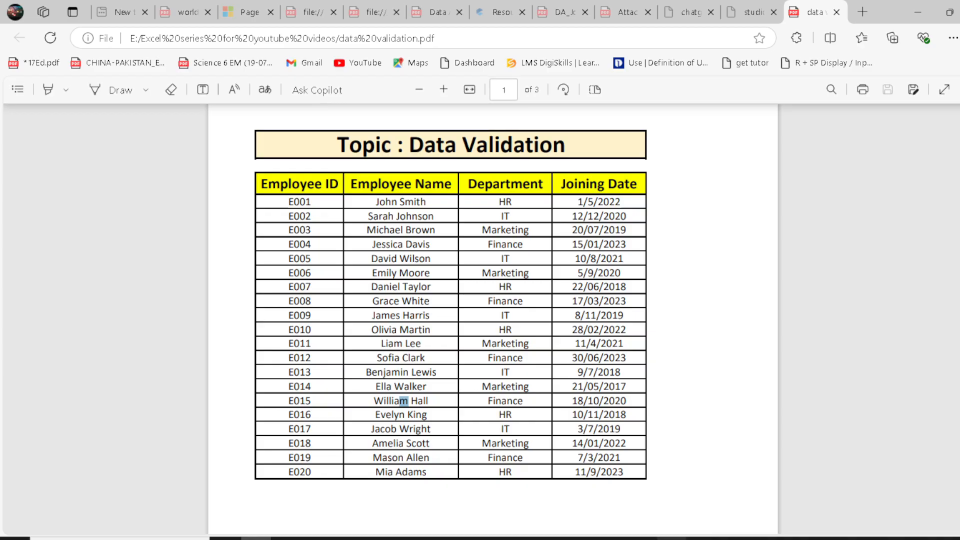
left_click(671, 539)
left_click_drag(230, 151, 225, 413)
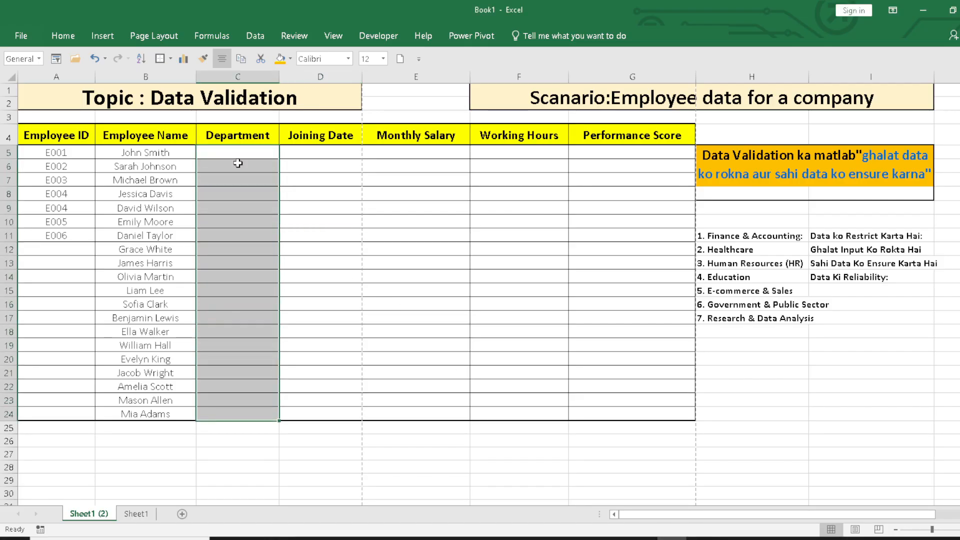
left_click(256, 36)
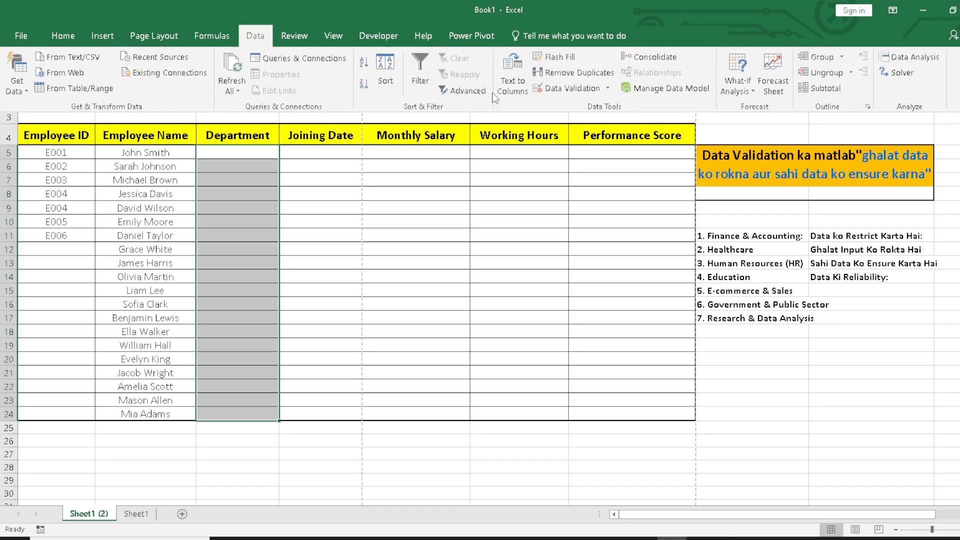
left_click(569, 88)
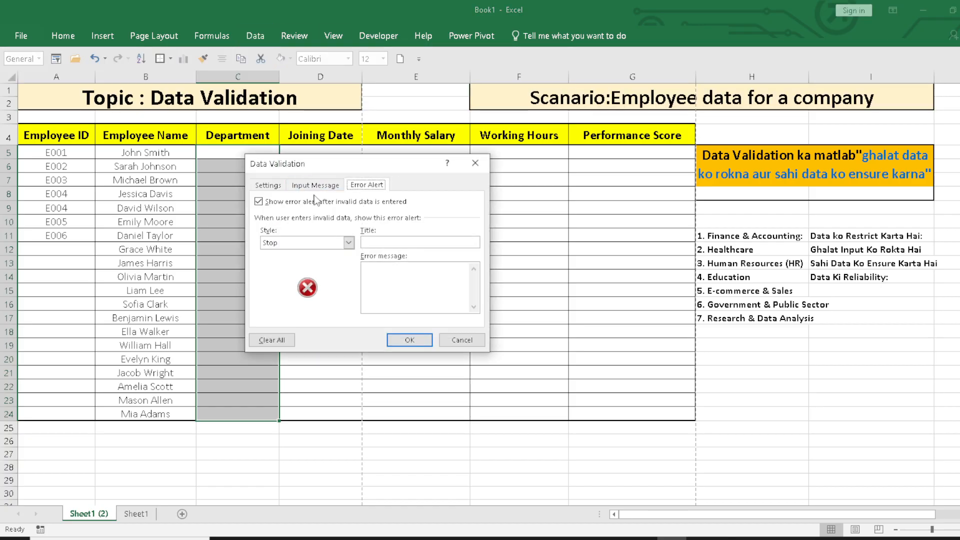
left_click(277, 188)
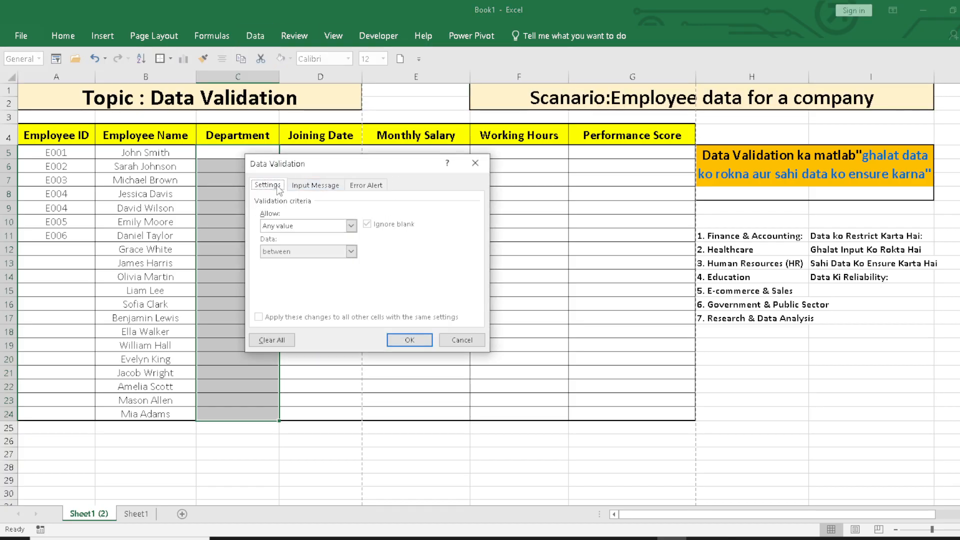
left_click(351, 226)
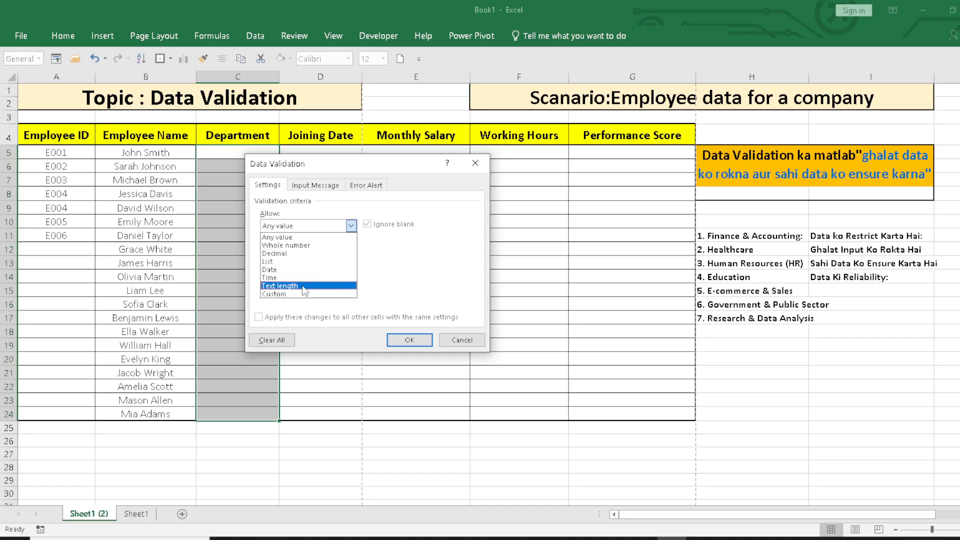
left_click(307, 286)
left_click(351, 252)
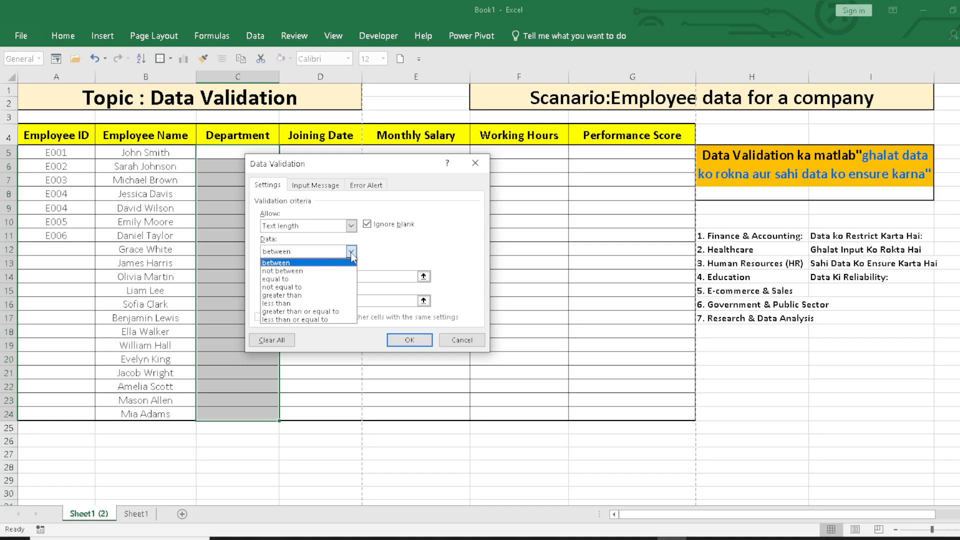
left_click(315, 279)
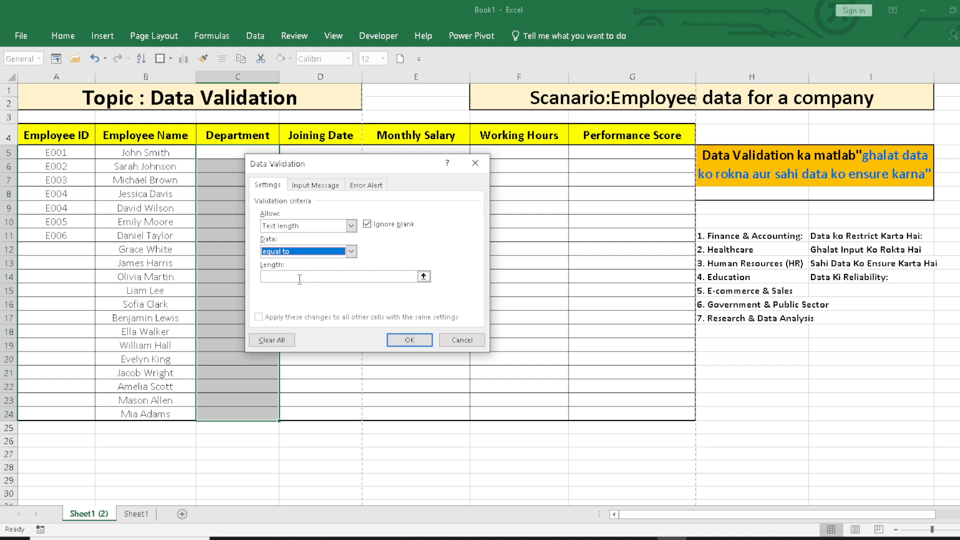
left_click(299, 278)
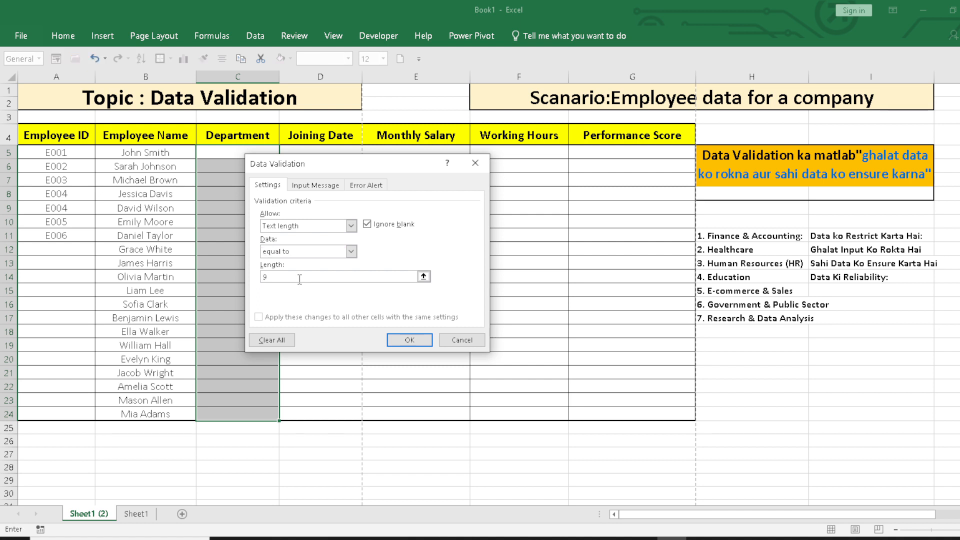
left_click(406, 342)
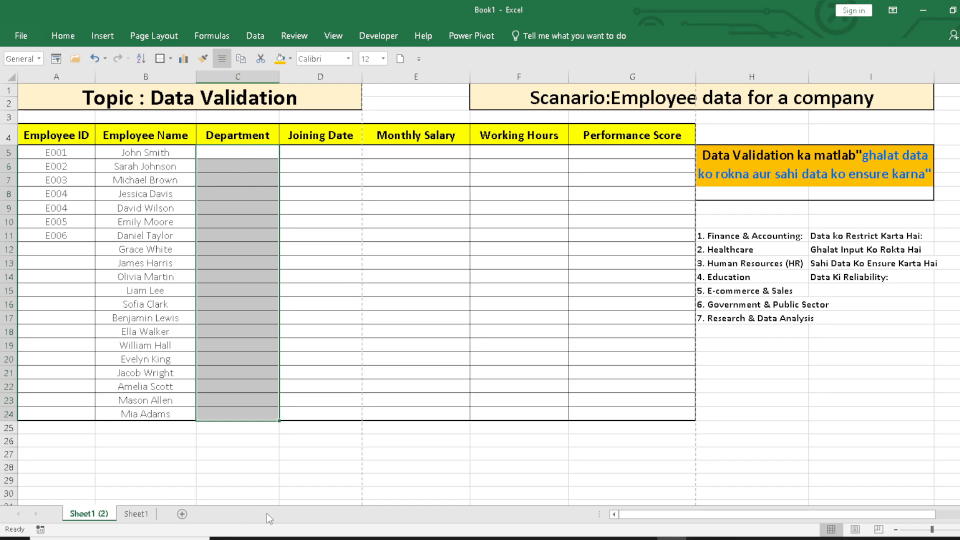
- Recheck the departments in the PDF, return to Excel, try to enter HR in C5, and reopen the entry for editing
left_click(256, 538)
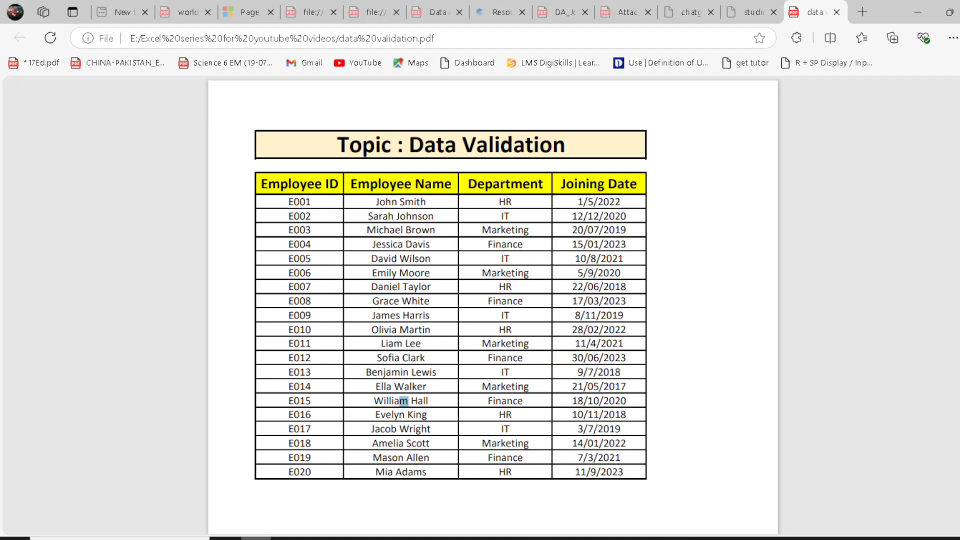
key("alt+Tab")
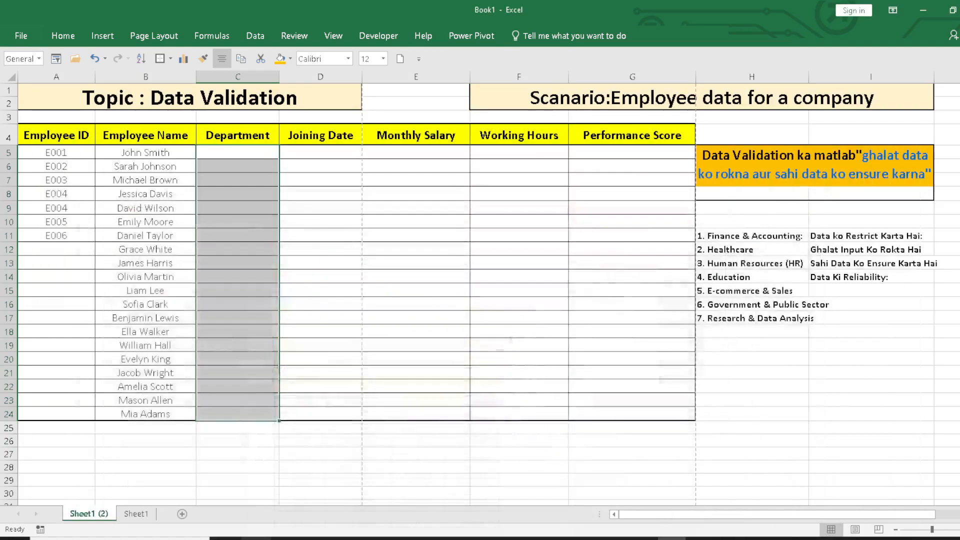
left_click(226, 149)
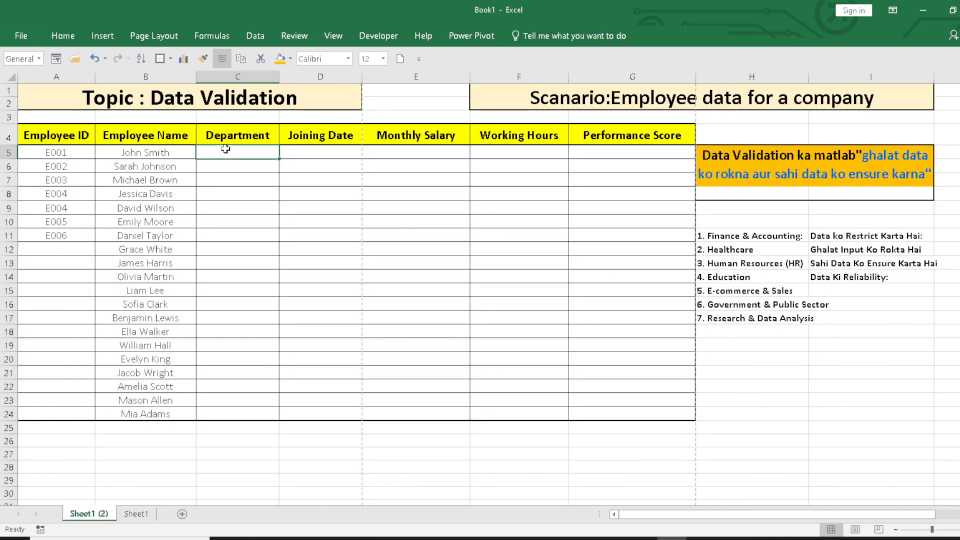
type("HR")
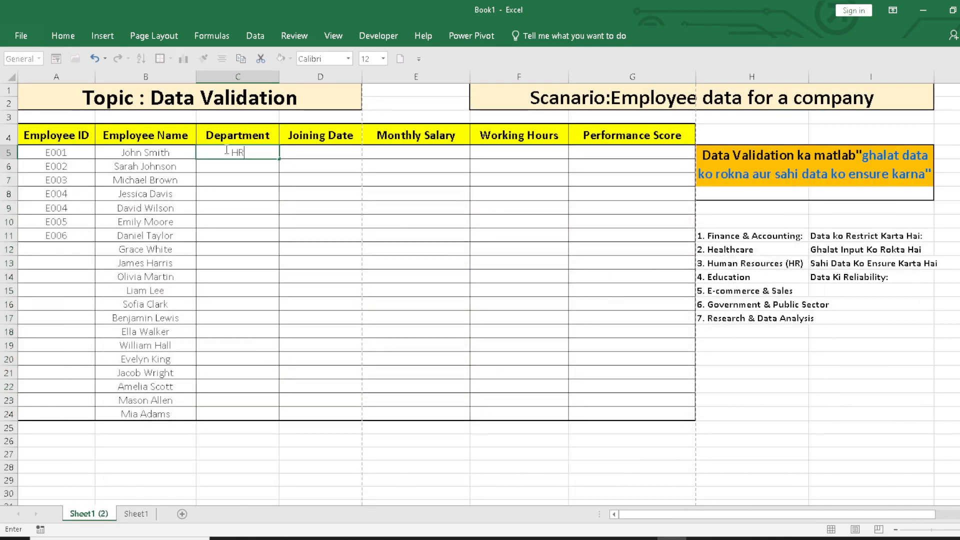
key("Return")
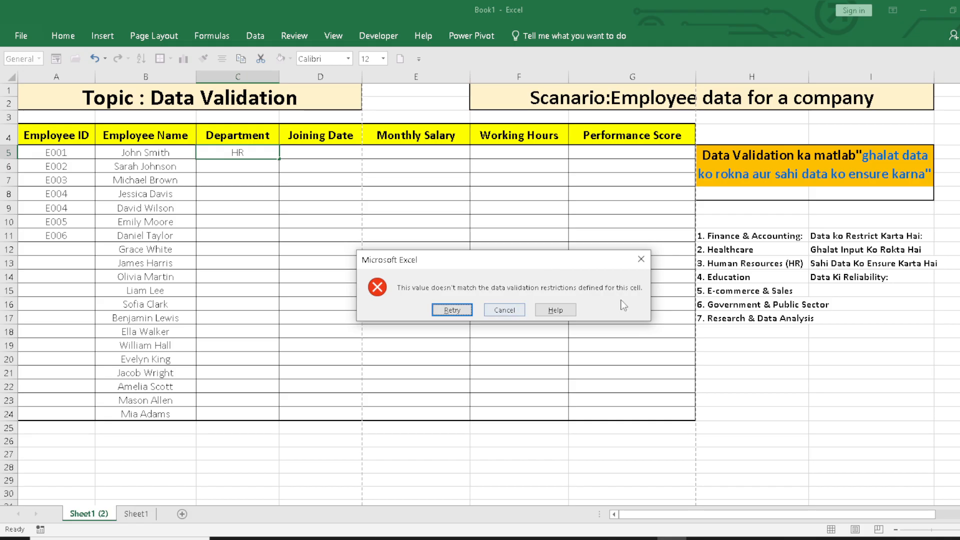
left_click(440, 313)
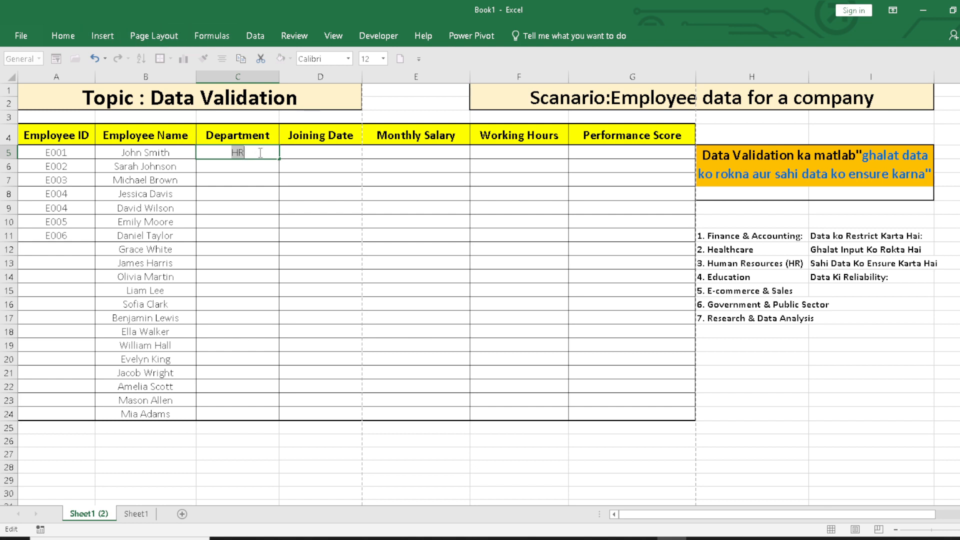
- Clear HR from C5 and change the C5:C24 validation to a text length between a minimum of 1 and a maximum
key("BackSpace")
left_click_drag(265, 290, 265, 418)
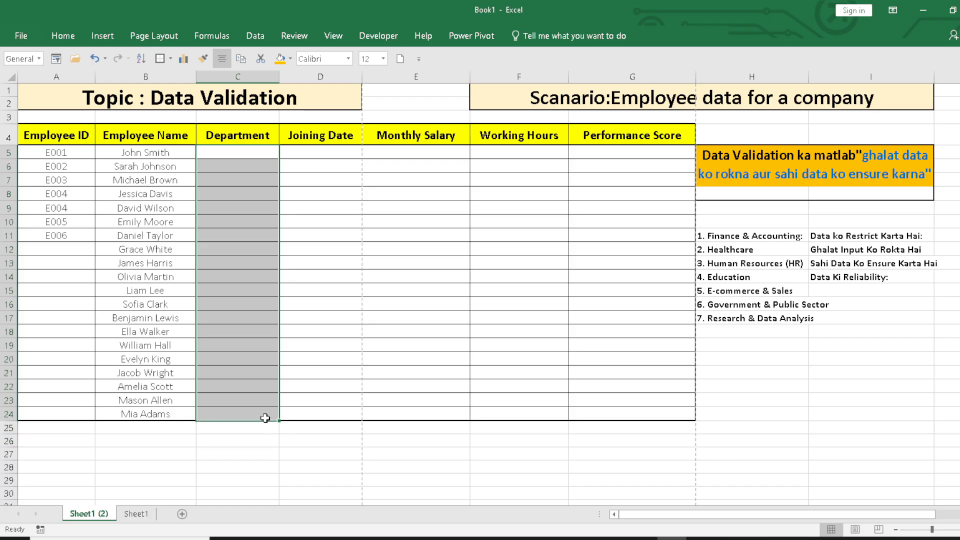
left_click(254, 35)
left_click(586, 86)
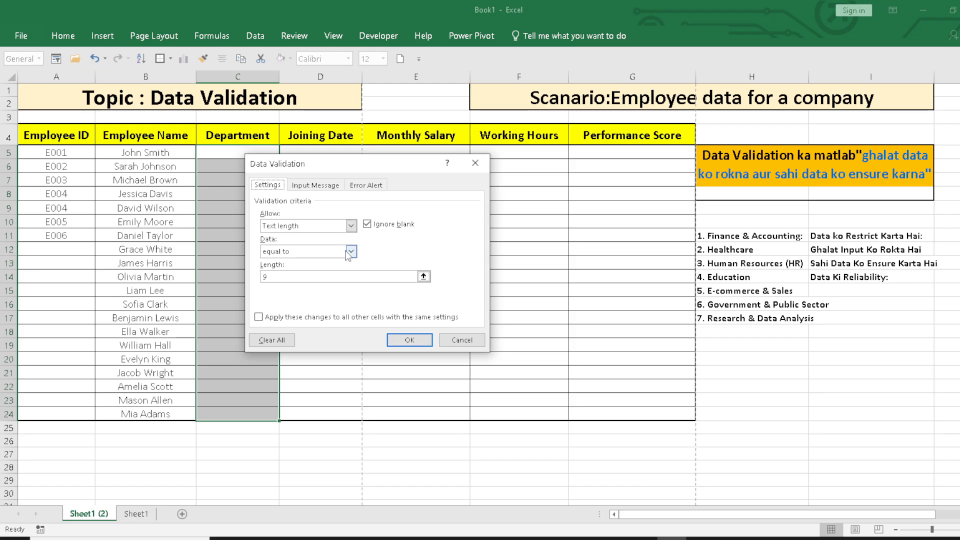
left_click(351, 252)
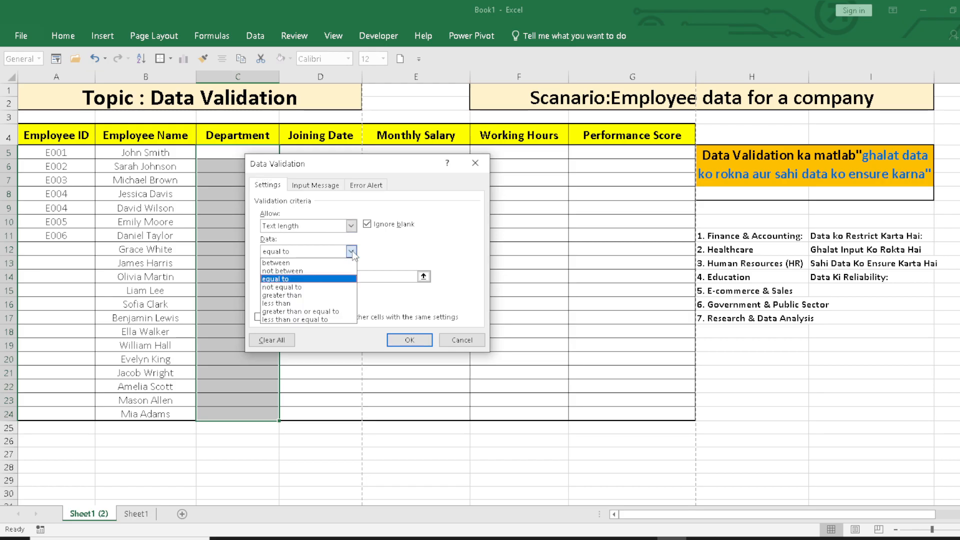
left_click(321, 263)
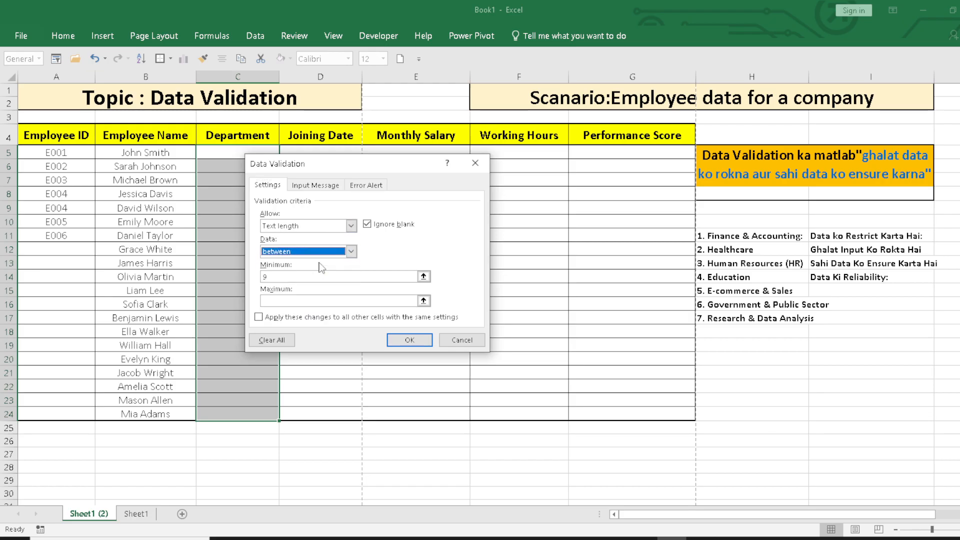
left_click(296, 276)
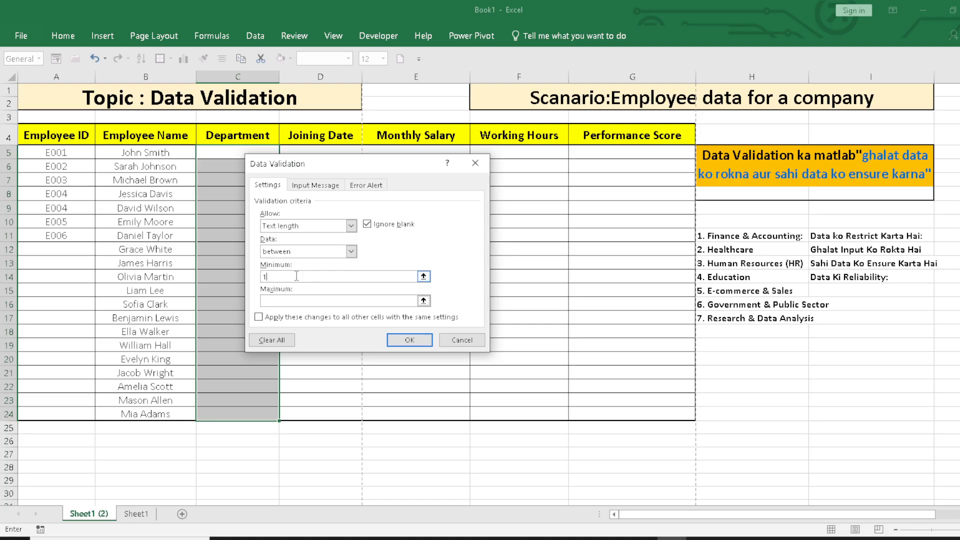
left_click(300, 300)
left_click(411, 340)
- Enter HR in C5 and IT in C6 of the Department column
left_click(239, 151)
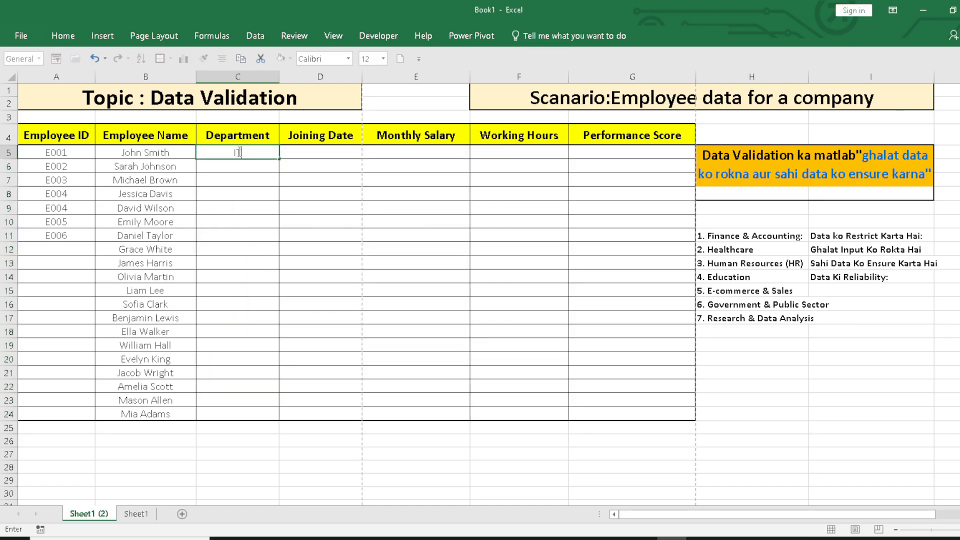
key("Return")
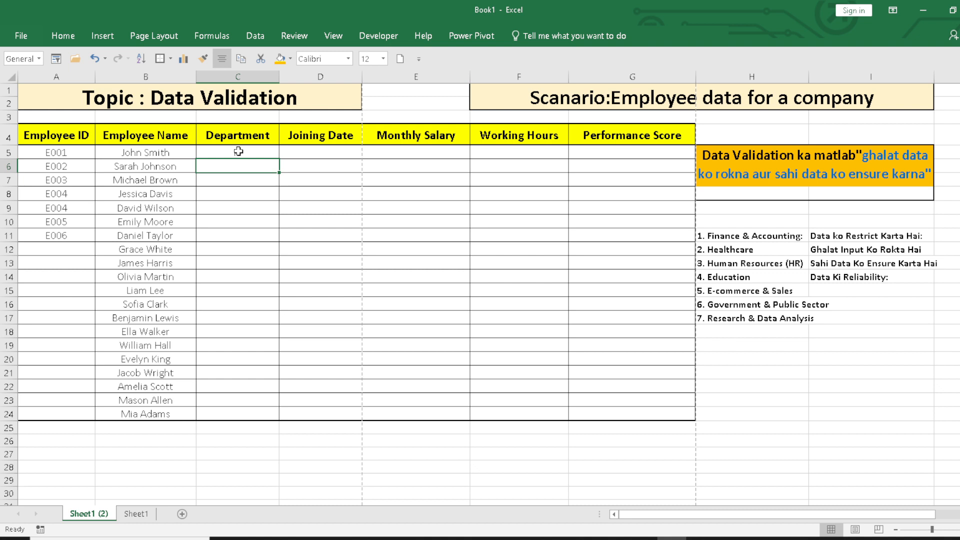
key("BackSpace")
left_click(239, 151)
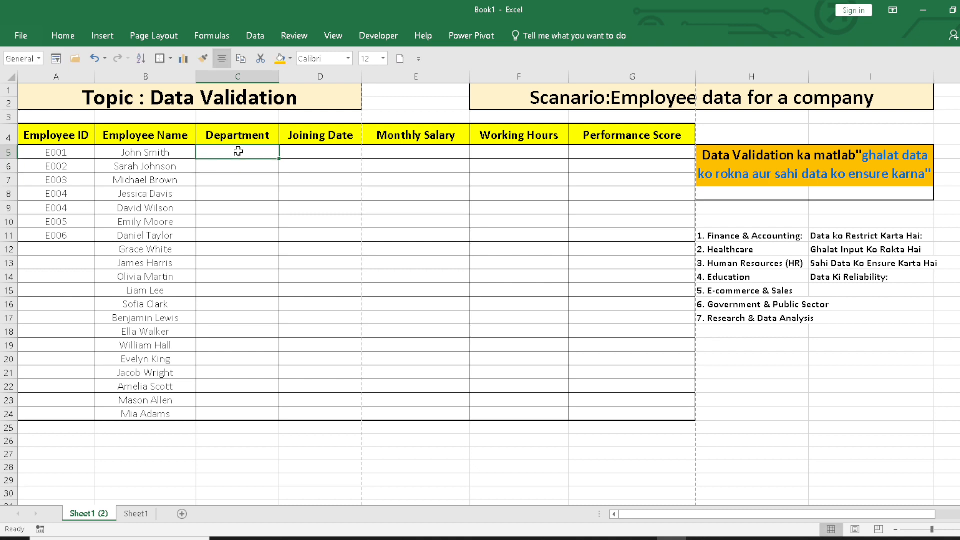
key("Return")
key("BackSpace")
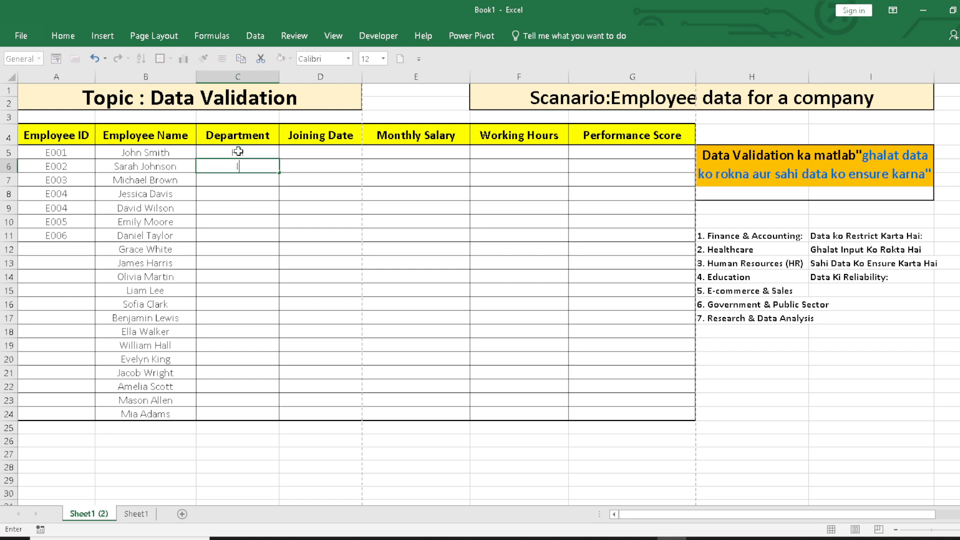
type("IT")
key("Return")
- Try to enter Marketting as the department in C7
type("Ma")
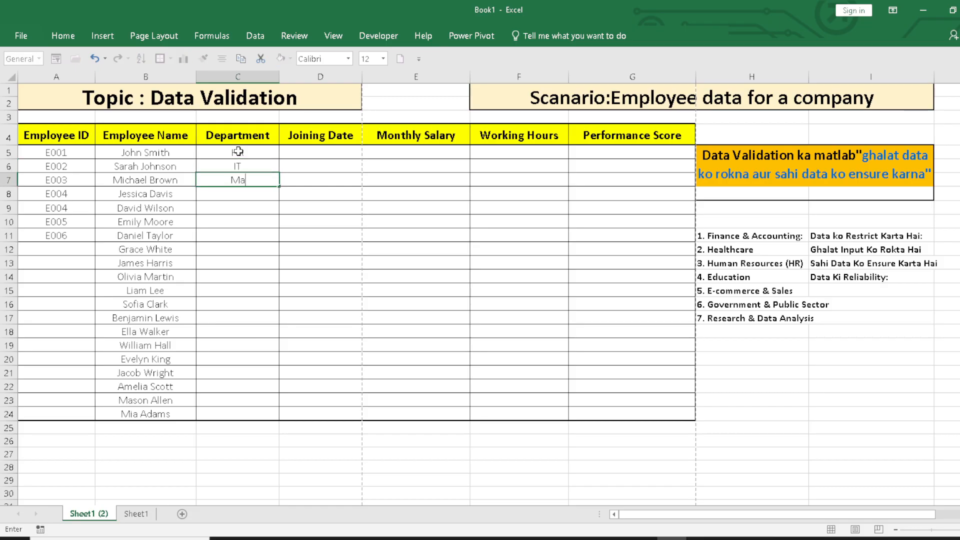
type("rketting")
key("Return")
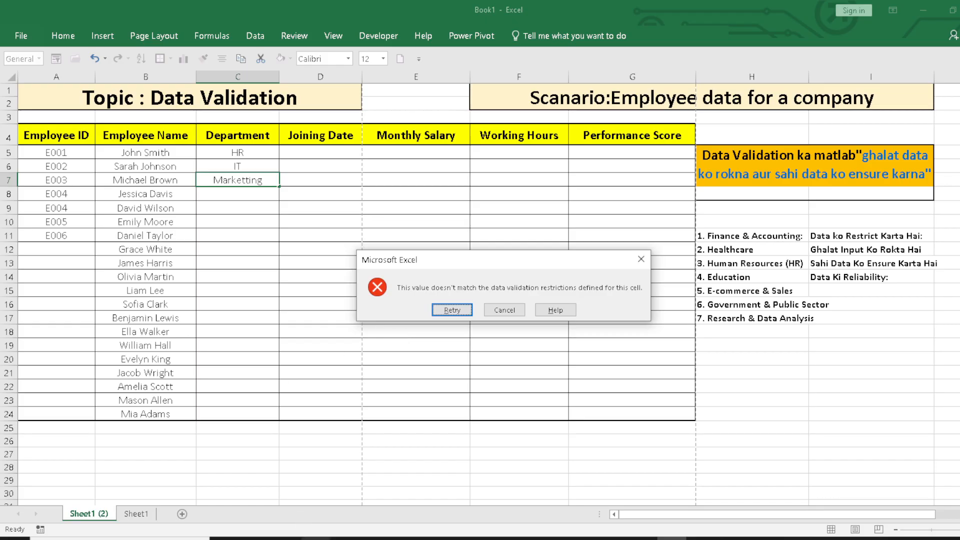
- Check the department's spelling in the browser's data validation.pdf, return to Excel, and correct the C7 entry to Marketing
left_click(256, 538)
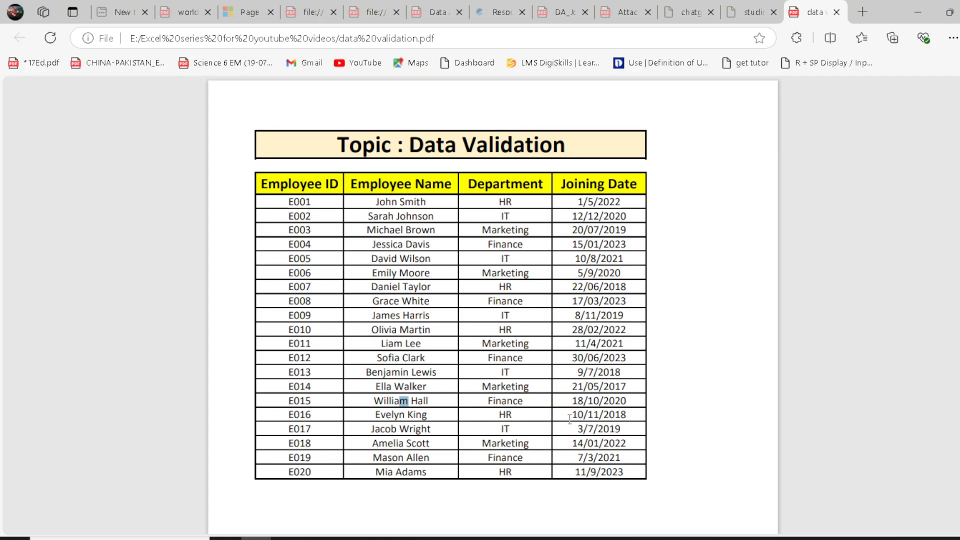
left_click(672, 538)
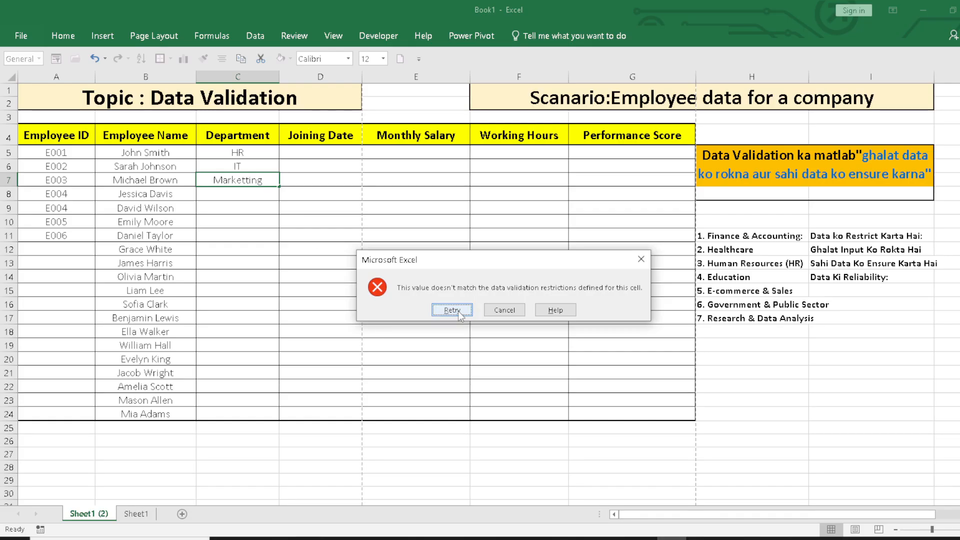
left_click(459, 311)
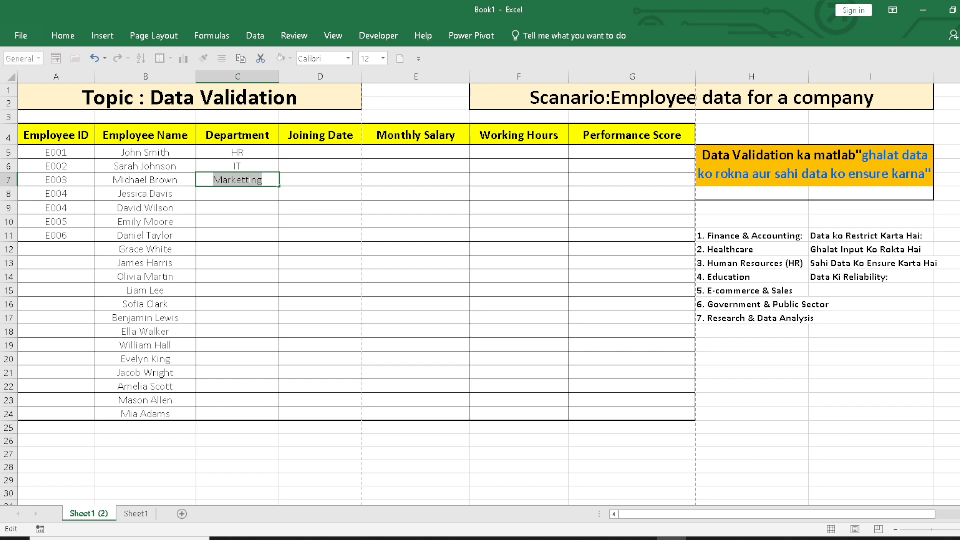
left_click(250, 180)
key("BackSpace")
key("Return")
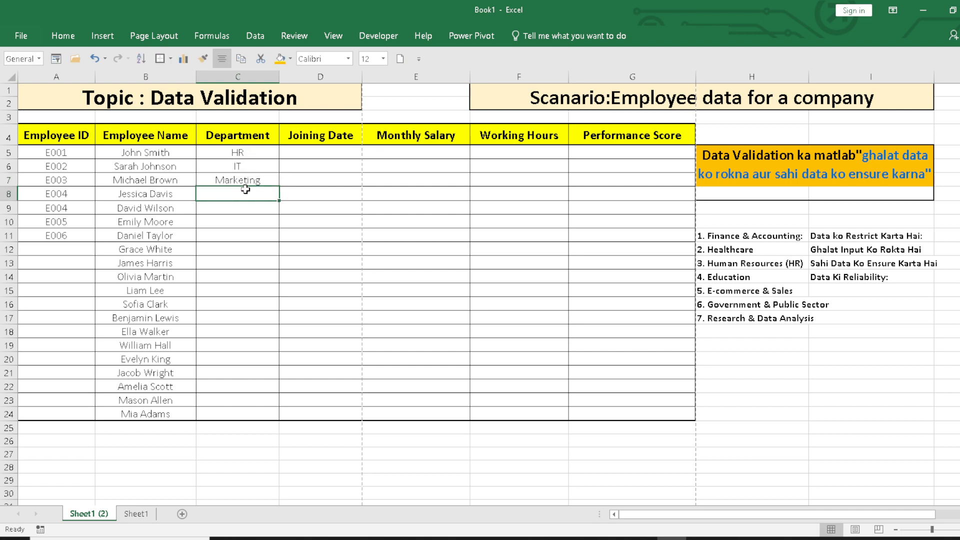
- Enter Finances as the department in C8
type("Fi")
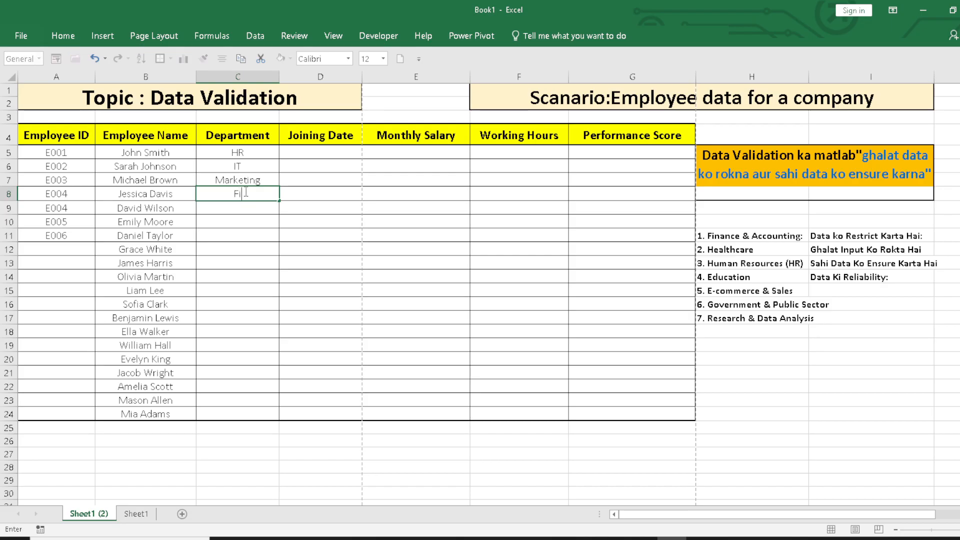
type("nances")
key("Return")
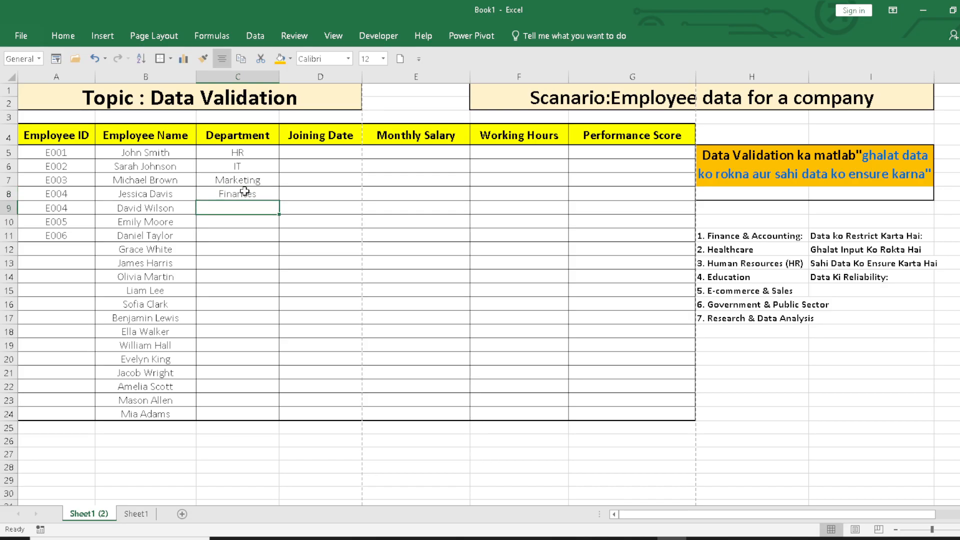
- Test the length limit by extending C8 to Financess and trying Financesssss, and reopen the entry for editing
left_click(267, 194)
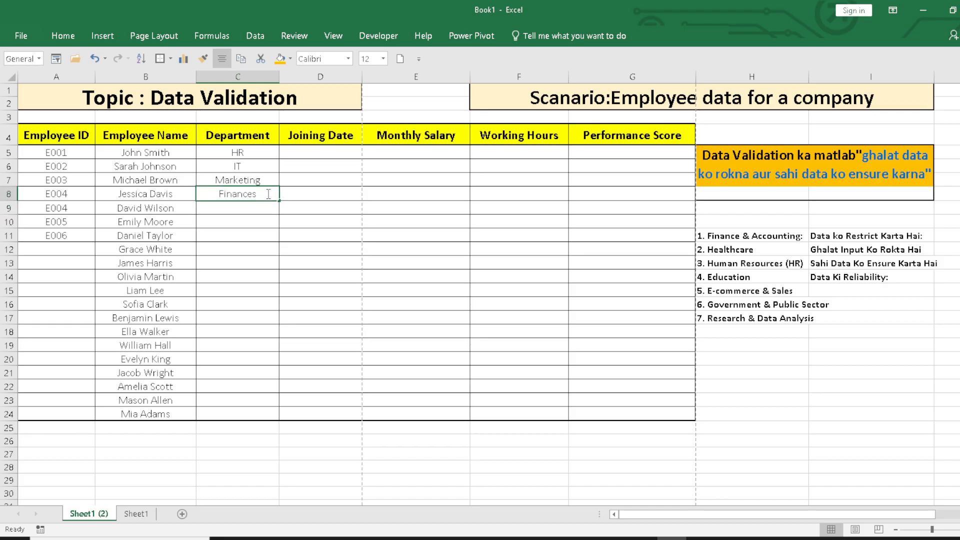
double_click(267, 193)
type("s")
key("Return")
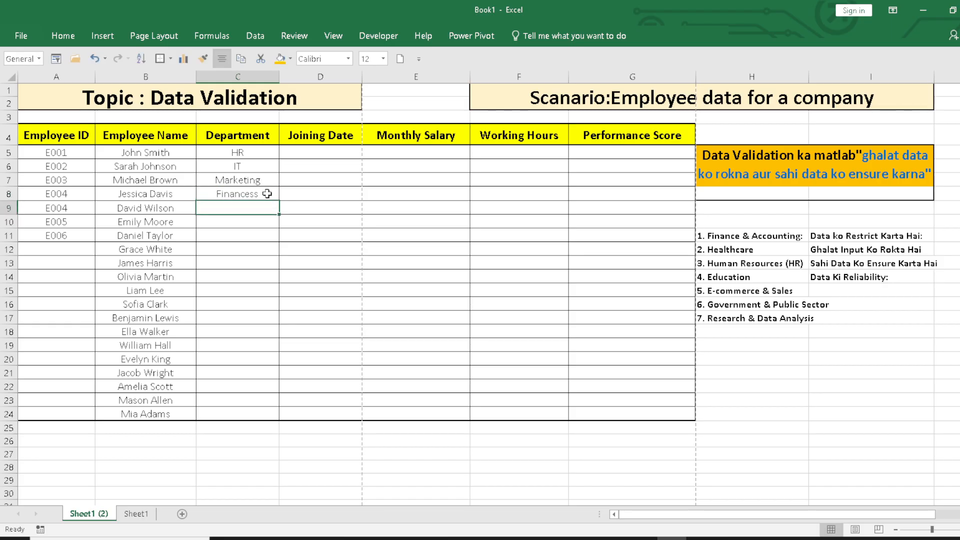
double_click(267, 194)
type("ss")
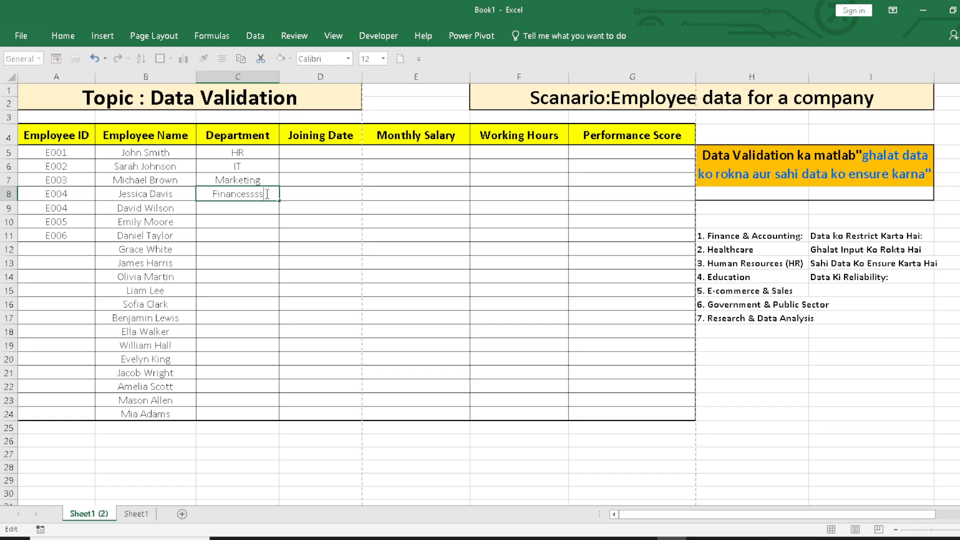
type("s")
key("Return")
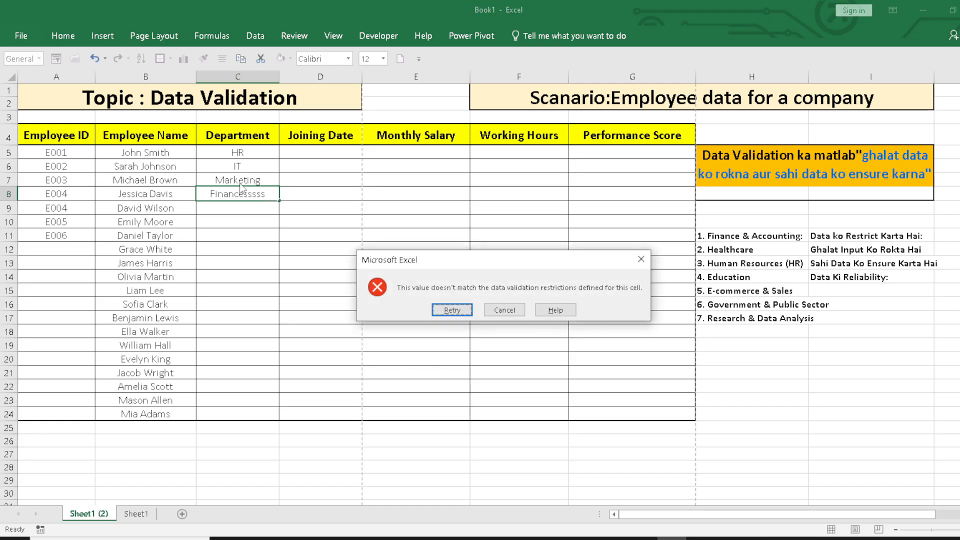
left_click(461, 311)
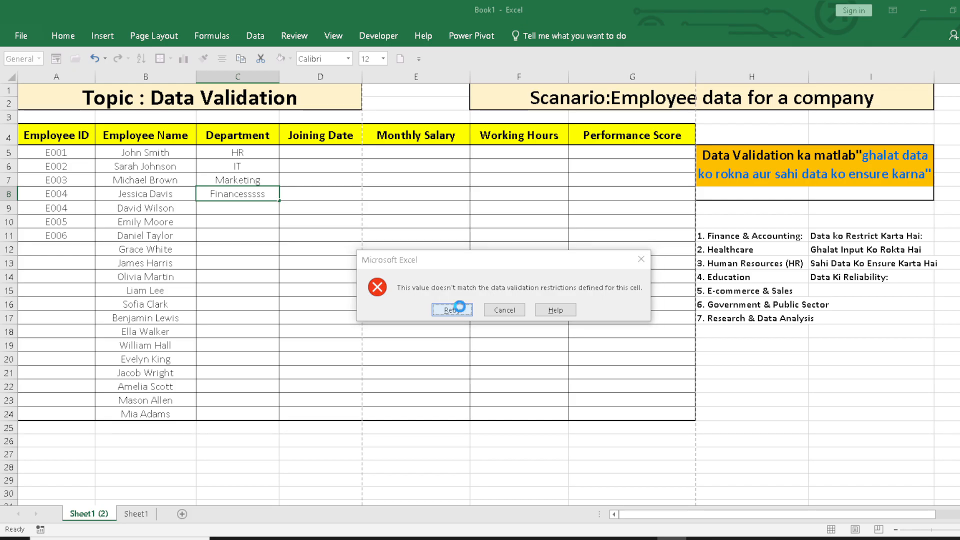
- Shorten the entry in C8 to Finance
left_click_drag(268, 193, 251, 193)
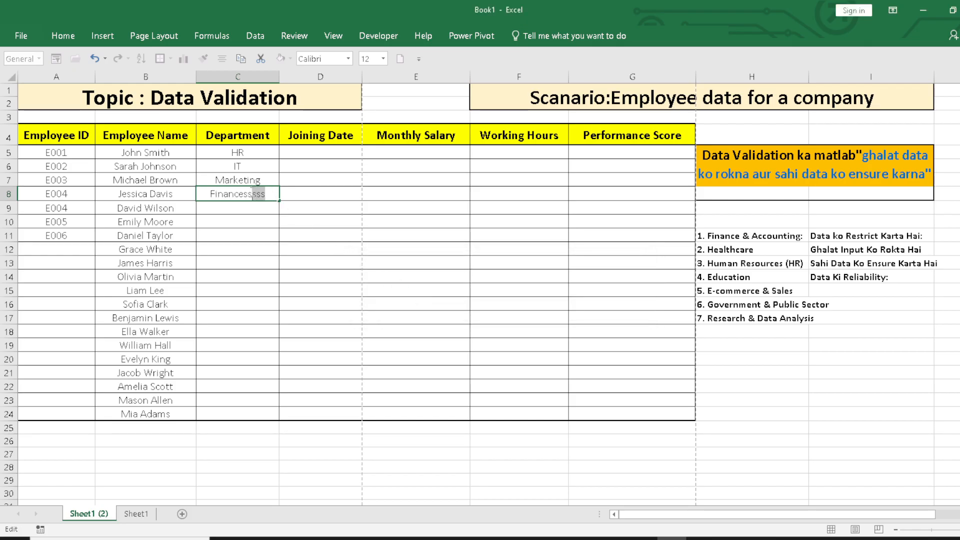
key("BackSpace")
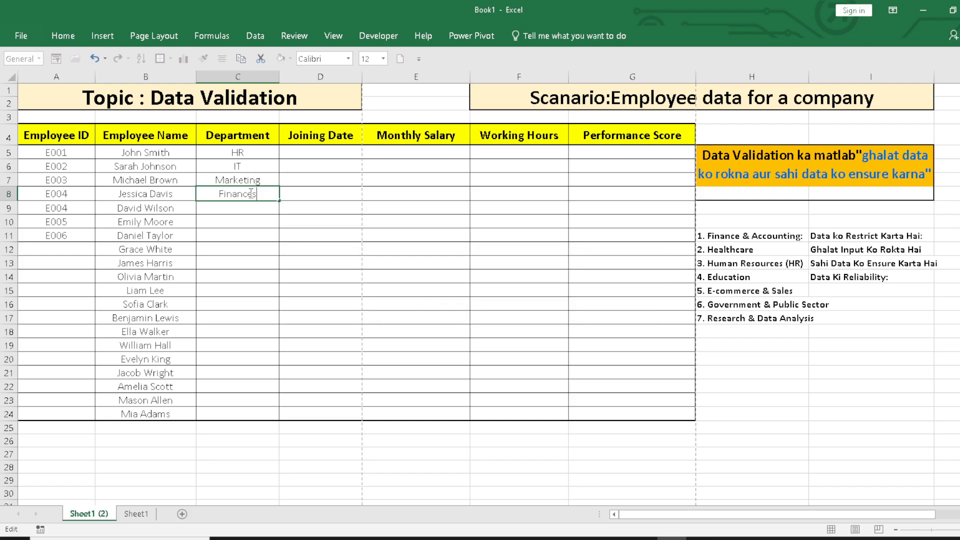
key("BackSpace")
key("Return")
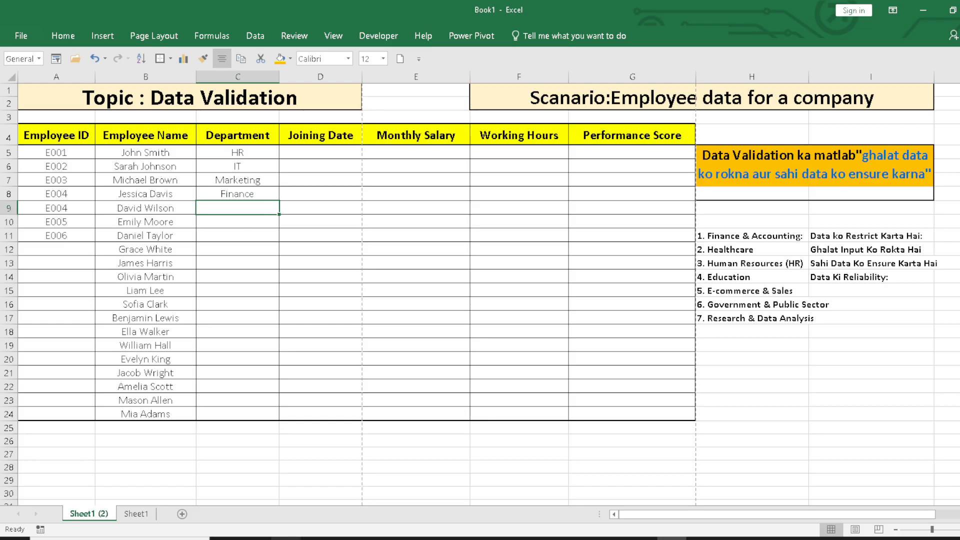
- Check the next department in the browser's PDF, return to Excel, and enter IT in C9
left_click(256, 538)
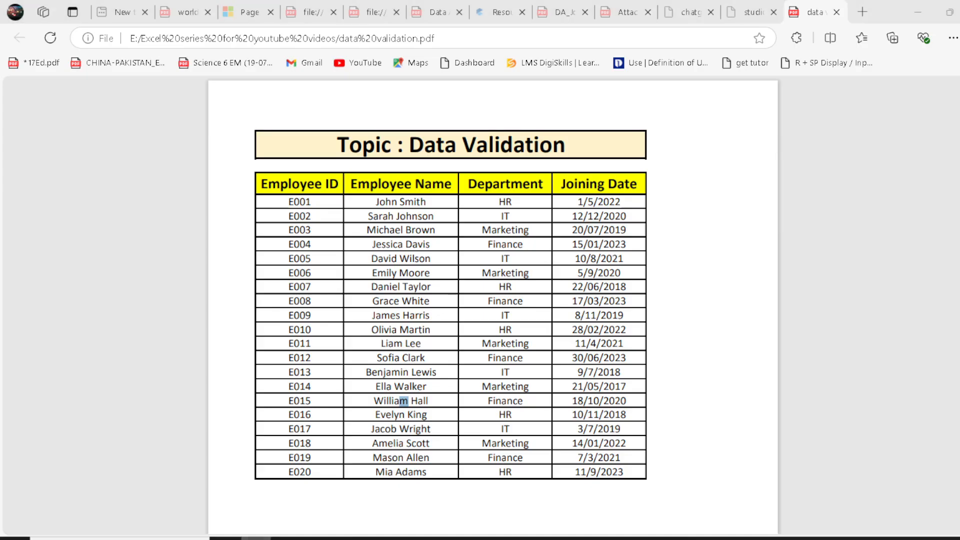
left_click(256, 539)
type("It")
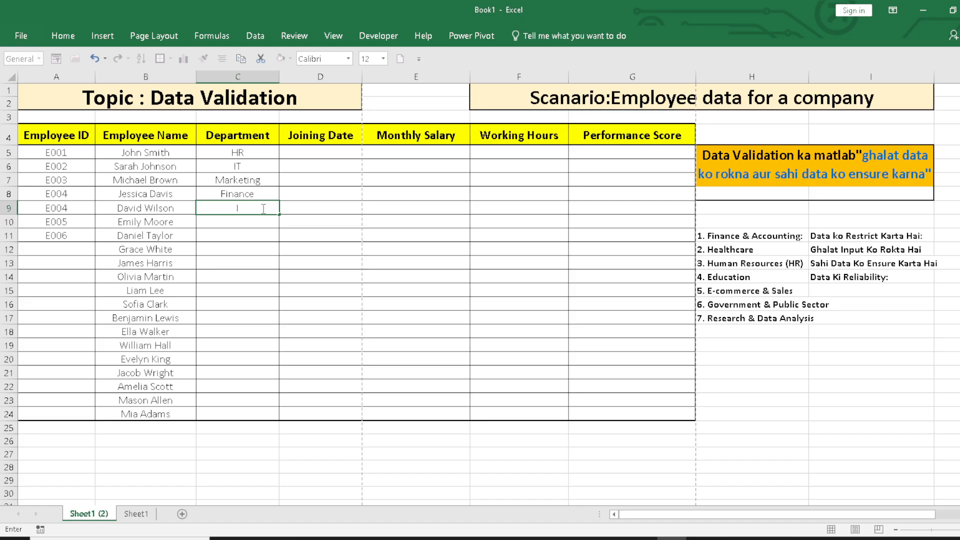
key("Return")
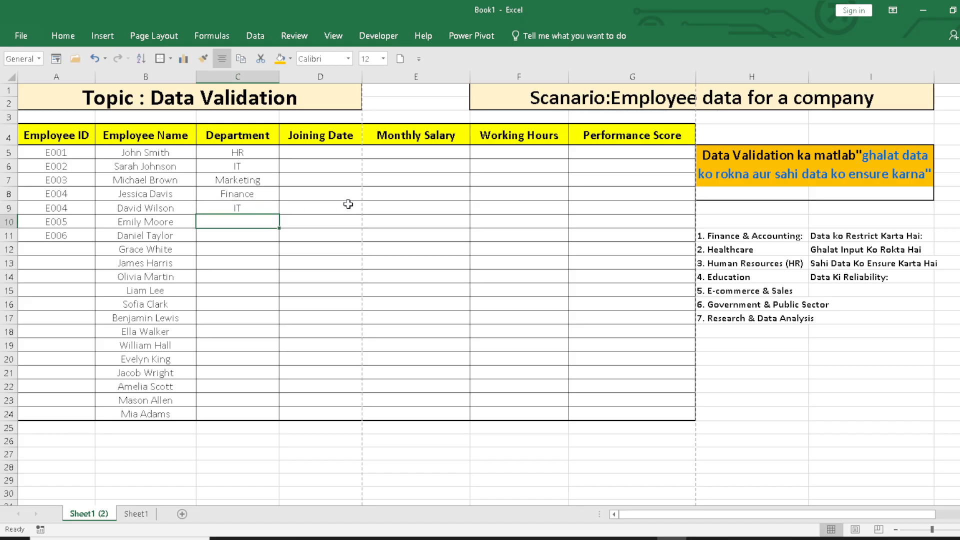
left_click_drag(328, 148, 330, 243)
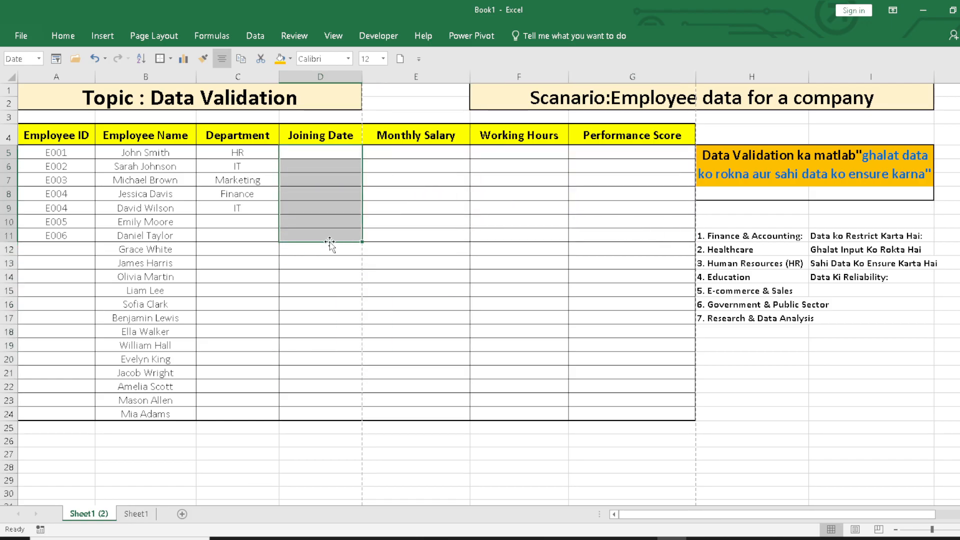
left_click_drag(332, 152, 343, 418)
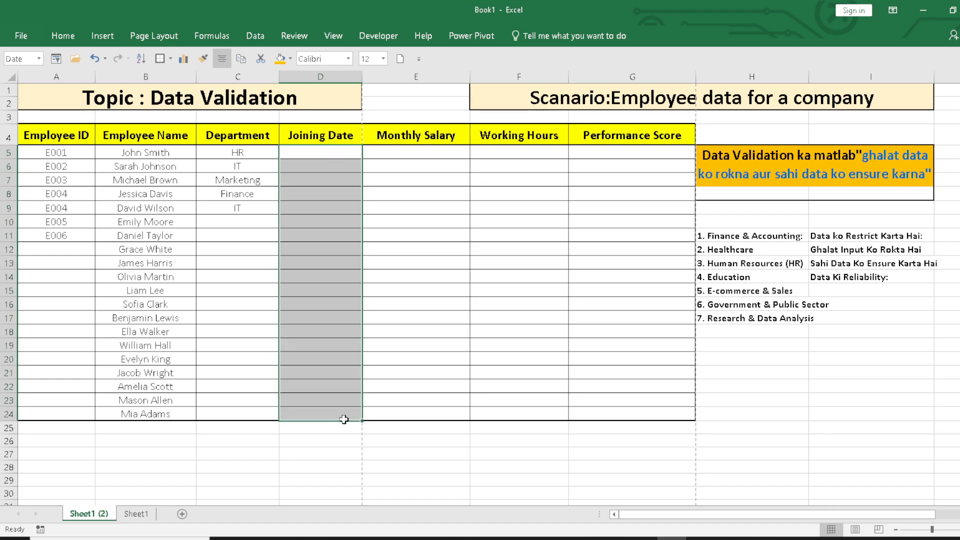
left_click(255, 34)
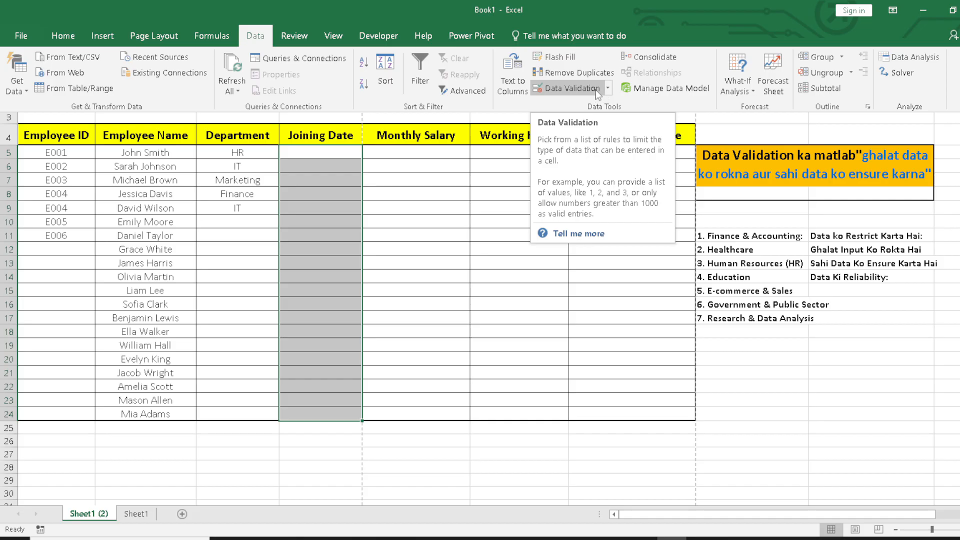
left_click(441, 165)
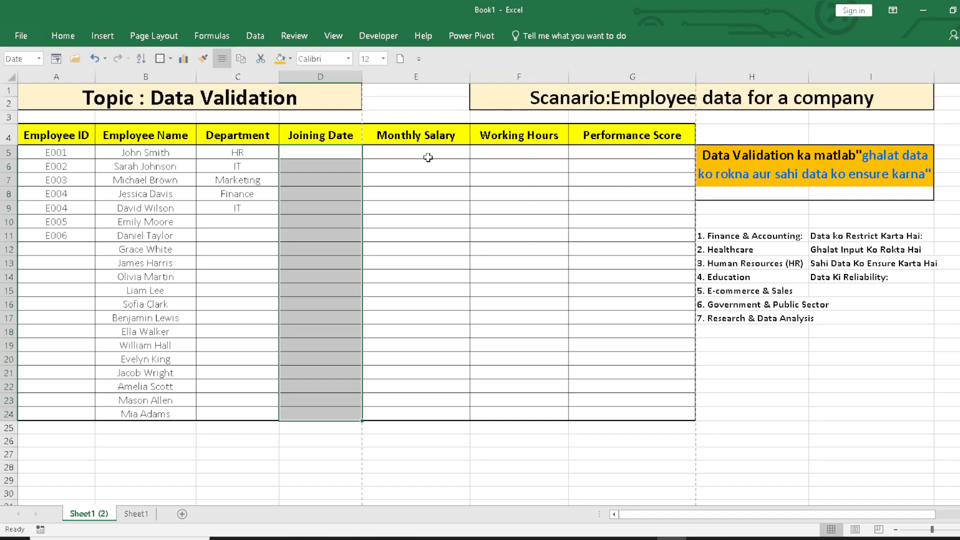
- Select the Monthly Salary cells E5:E24, check the joining dates in the browser's data validation.pdf, and return to Excel
left_click(427, 153)
left_click_drag(426, 154, 423, 415)
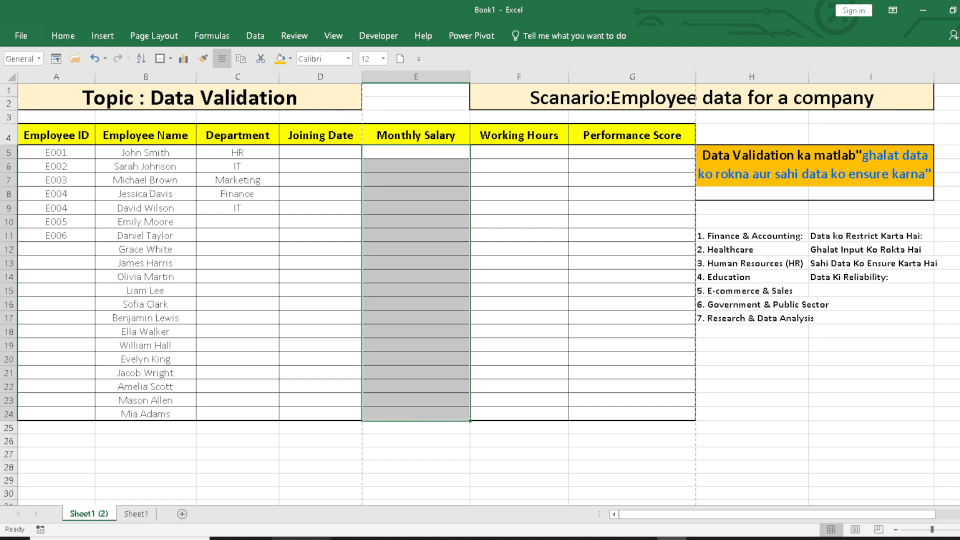
left_click(257, 539)
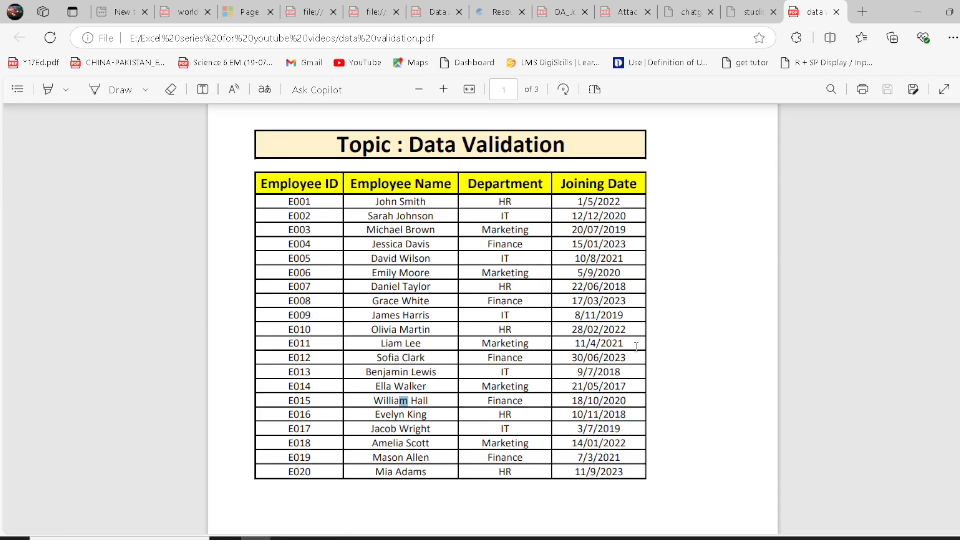
mouse_move(285, 538)
left_click(672, 539)
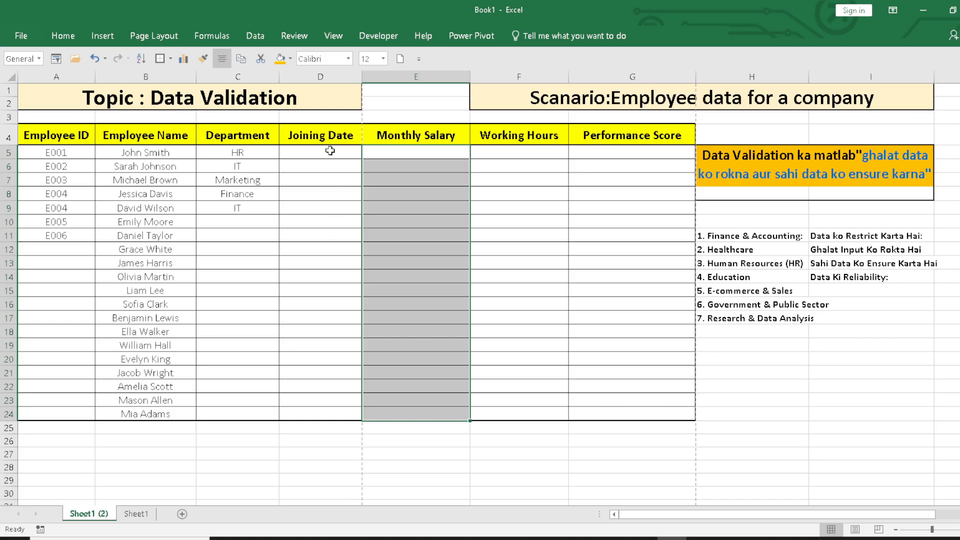
- Open data validation for the Joining Date cells D5:D24 and allow dates with the between condition
left_click_drag(330, 151, 322, 414)
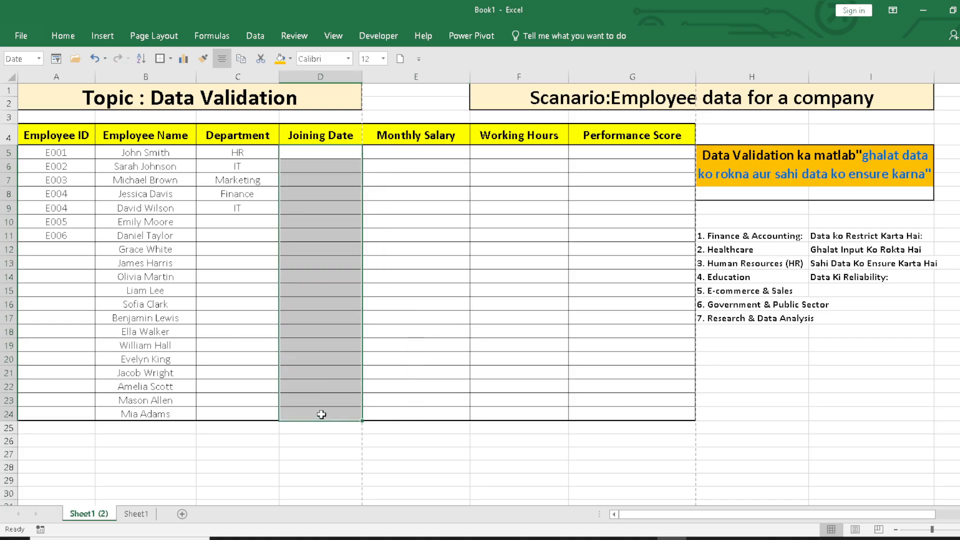
left_click(254, 36)
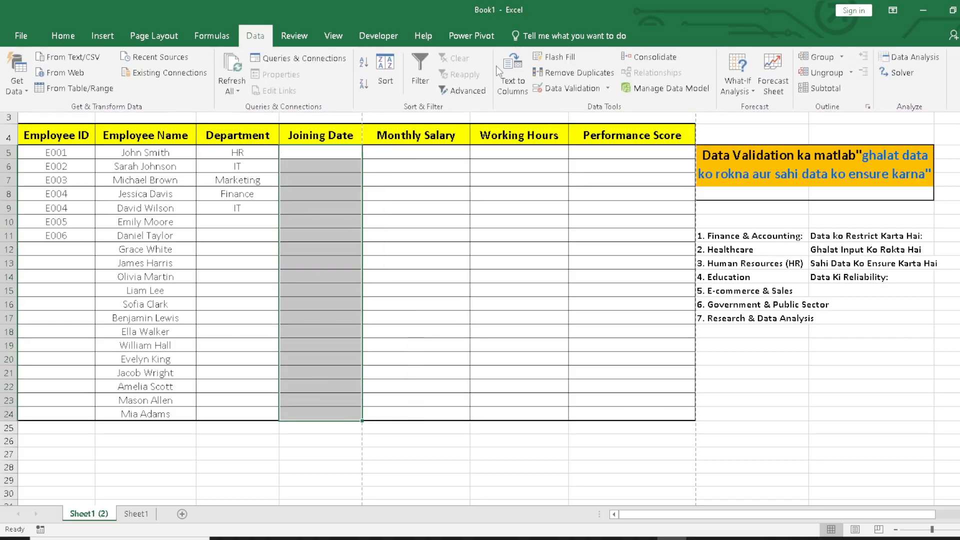
left_click(575, 89)
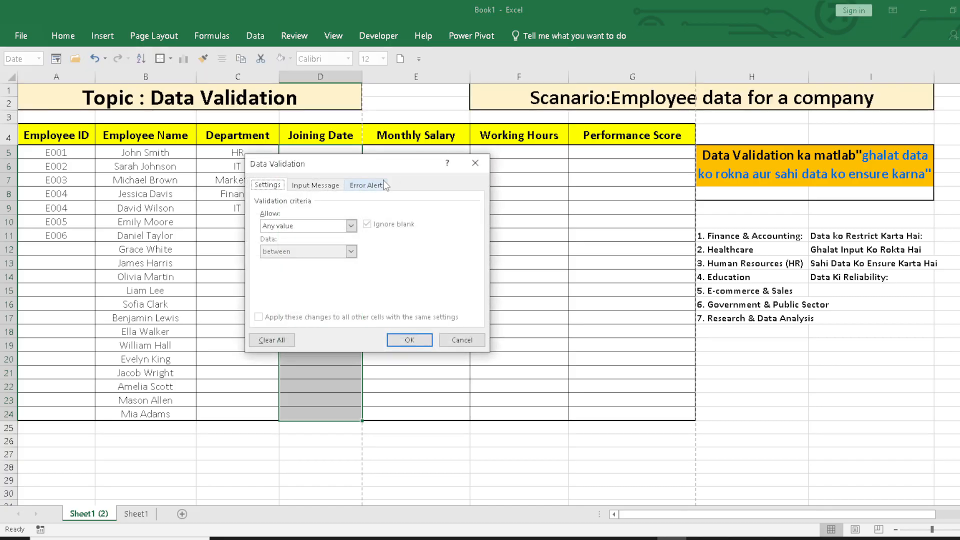
left_click_drag(318, 160, 544, 143)
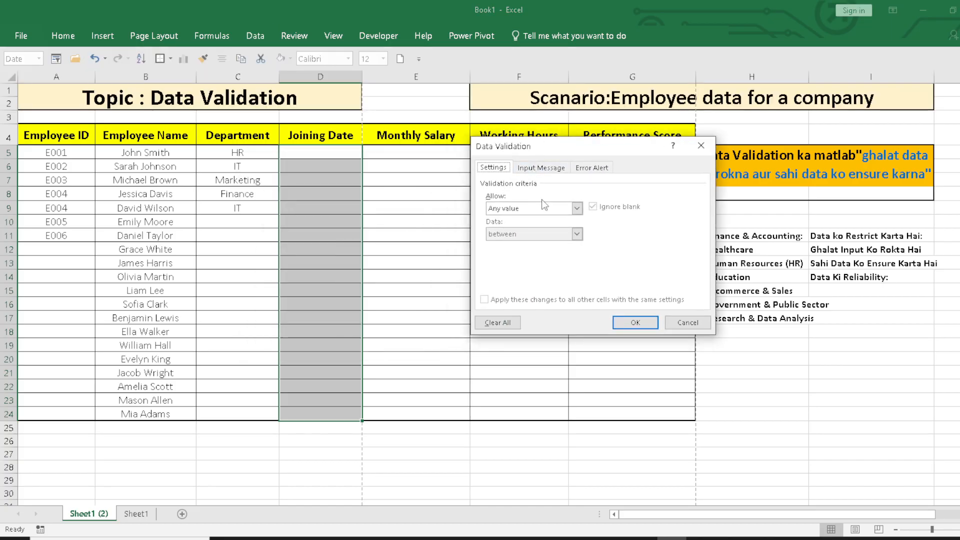
left_click(577, 209)
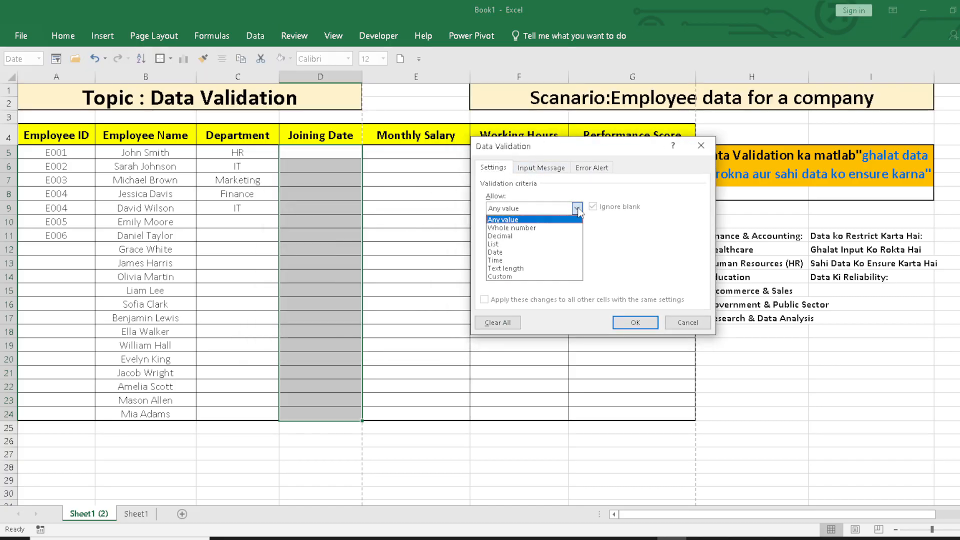
left_click(532, 252)
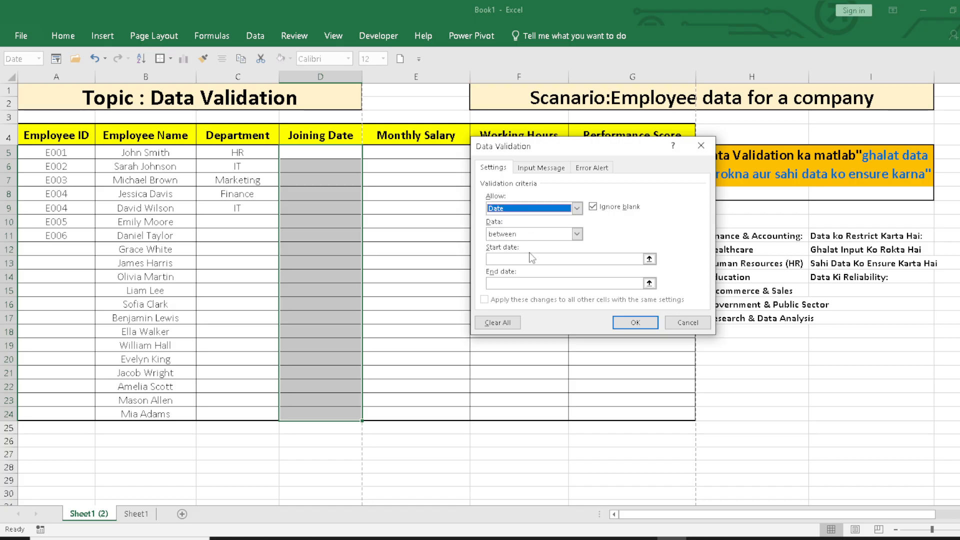
left_click(578, 234)
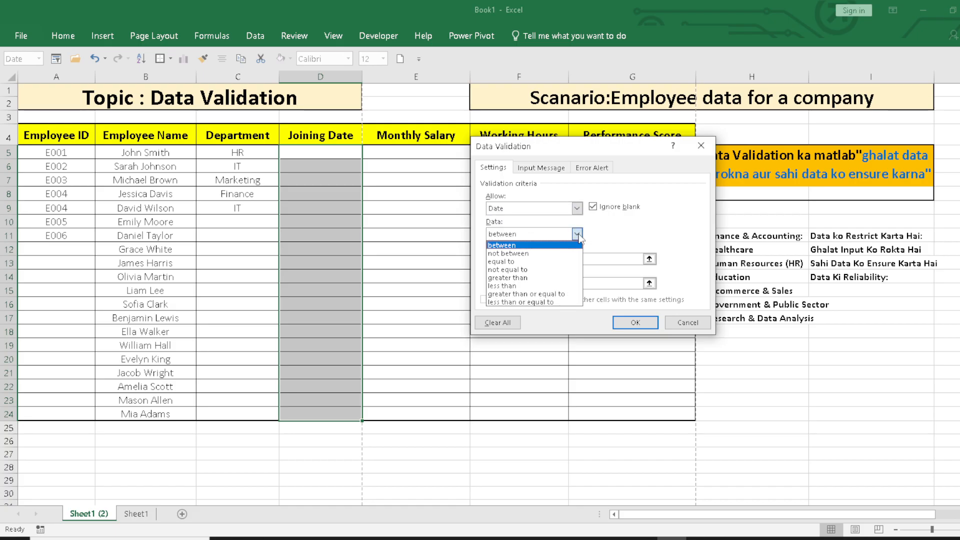
left_click(550, 245)
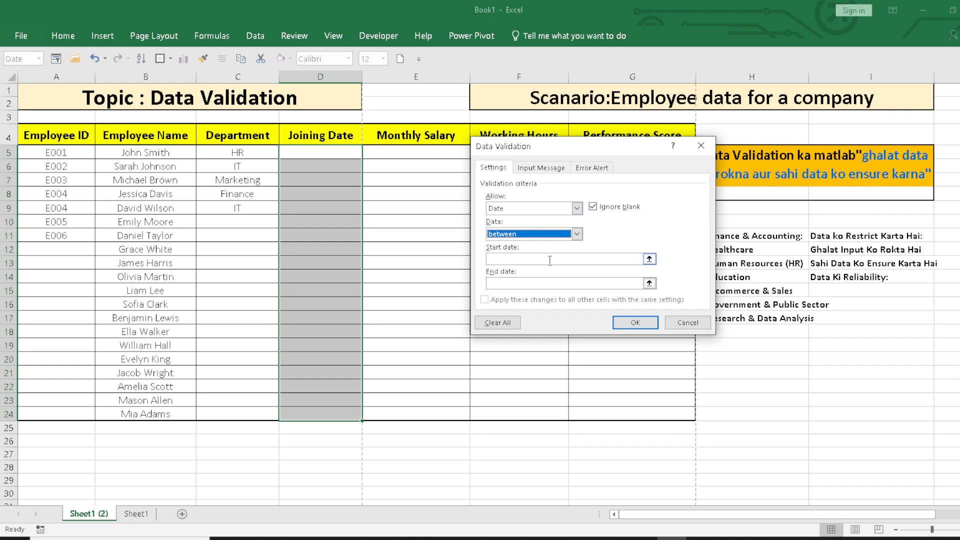
- Set the start date to 1/1/2020 and the end date to 10/16/2024, and apply the Joining Date rule
left_click(537, 260)
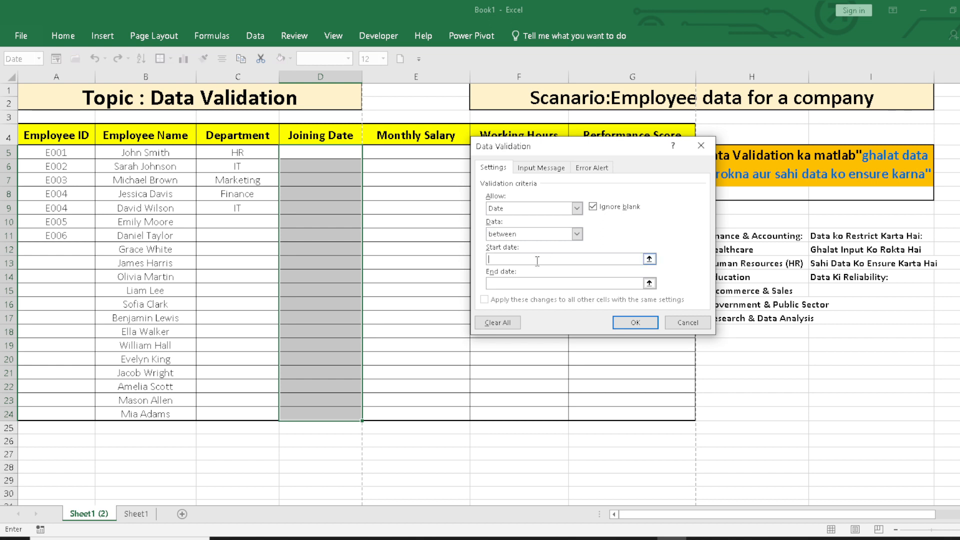
type("1")
key("BackSpace")
key("BackSpace")
type("/1/2020")
left_click(518, 284)
type("10/16/2")
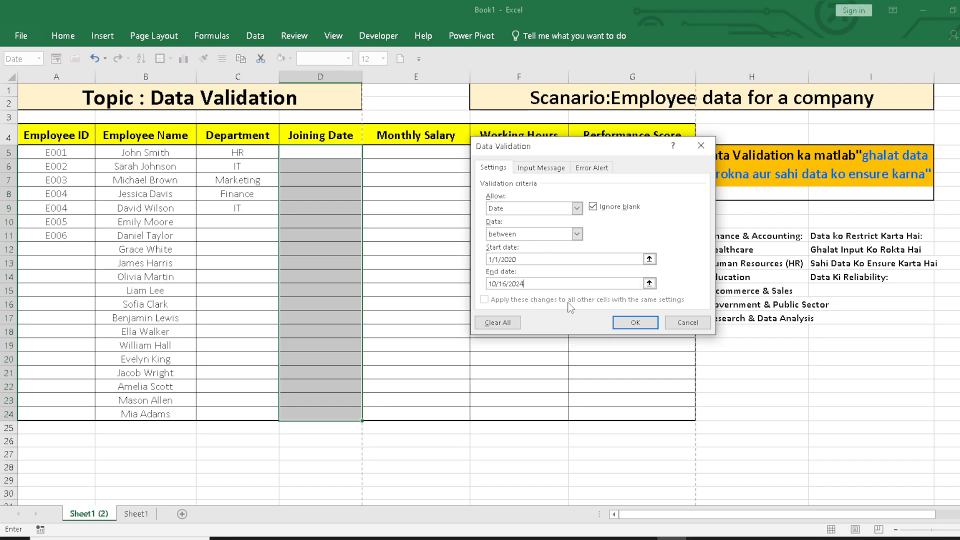
left_click(635, 322)
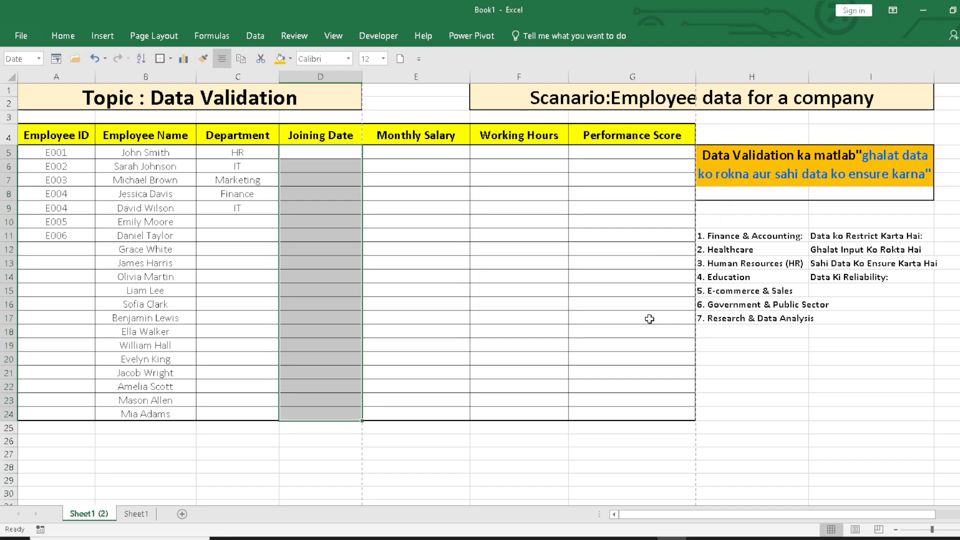
- Glance at the browser's PDF, return to Excel, and test the date rule by trying 1/5/2025 in D5, discarding the entry
left_click(380, 163)
left_click(314, 165)
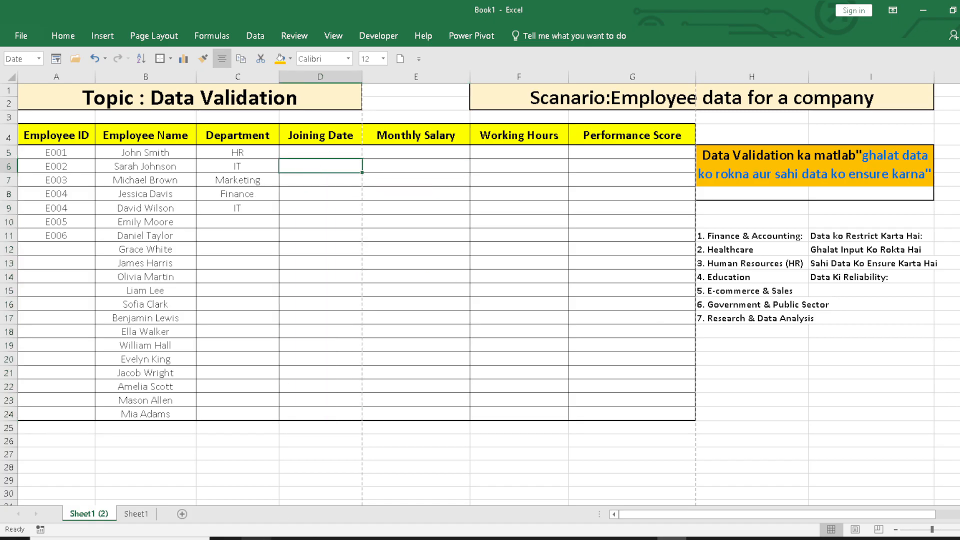
left_click(256, 538)
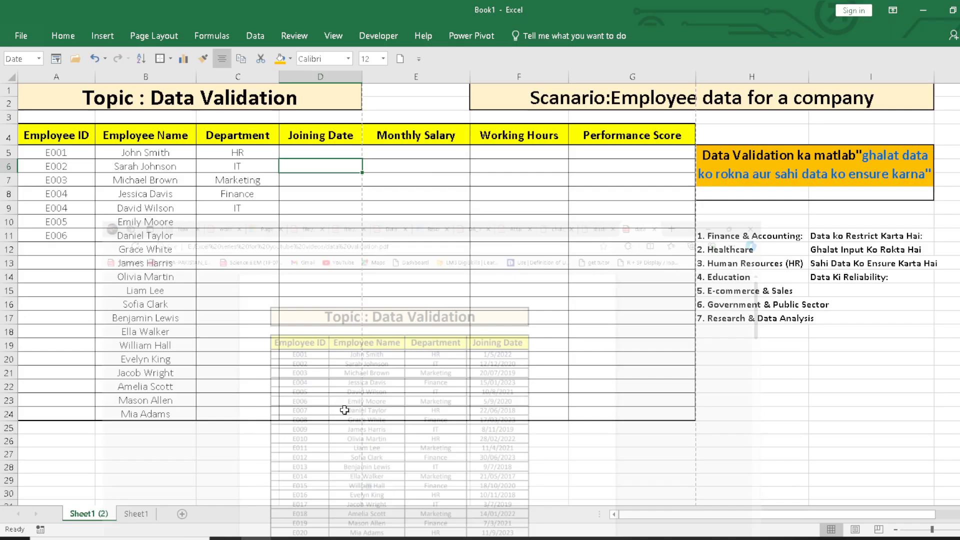
left_click(255, 538)
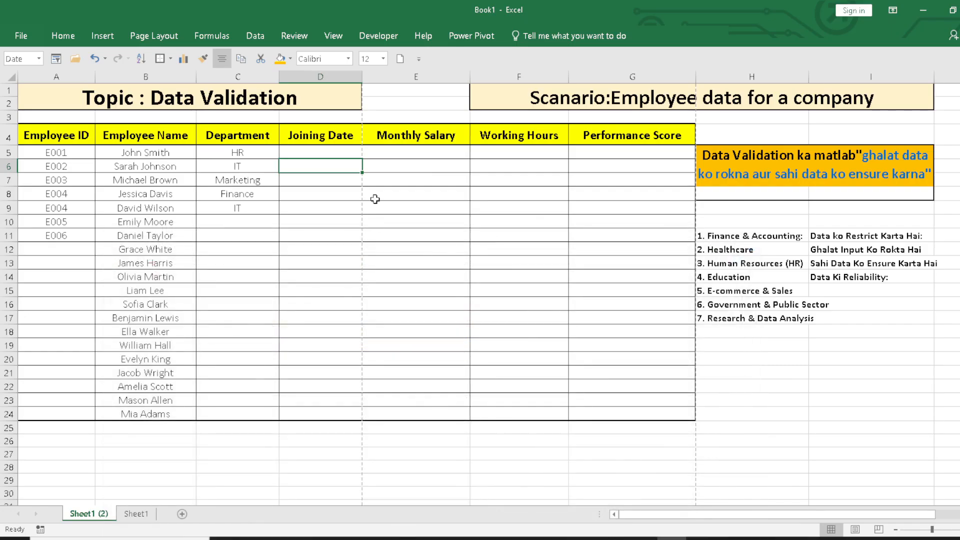
left_click(313, 152)
type("1")
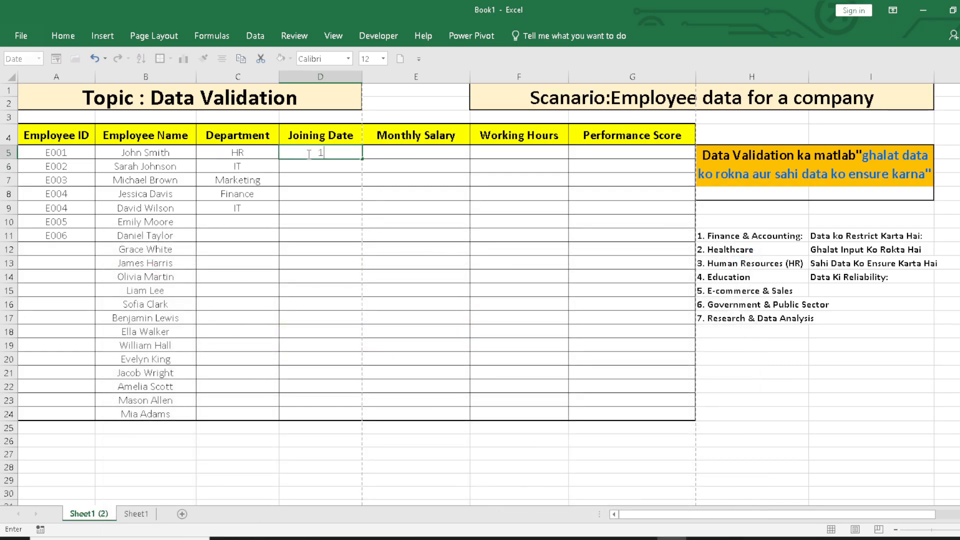
type("/5/2025")
key("Return")
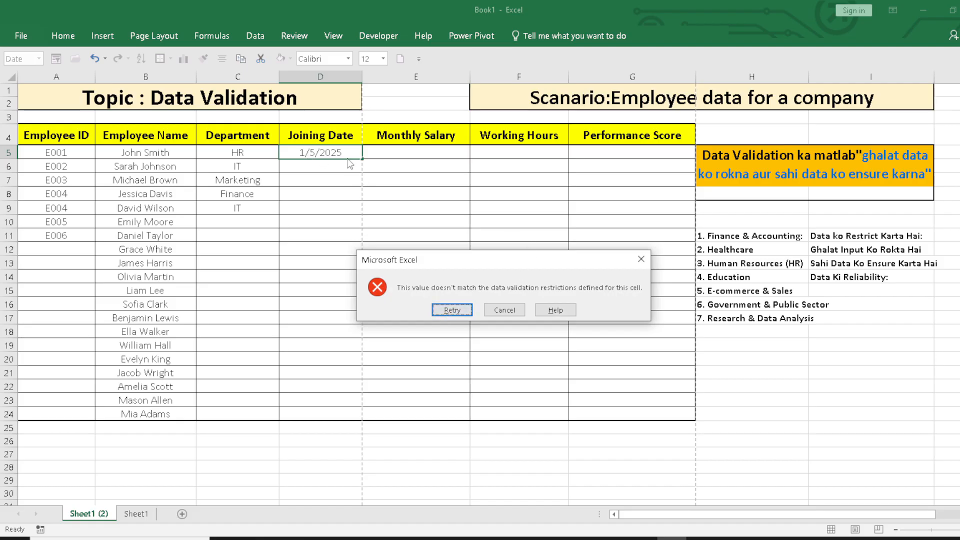
left_click(504, 310)
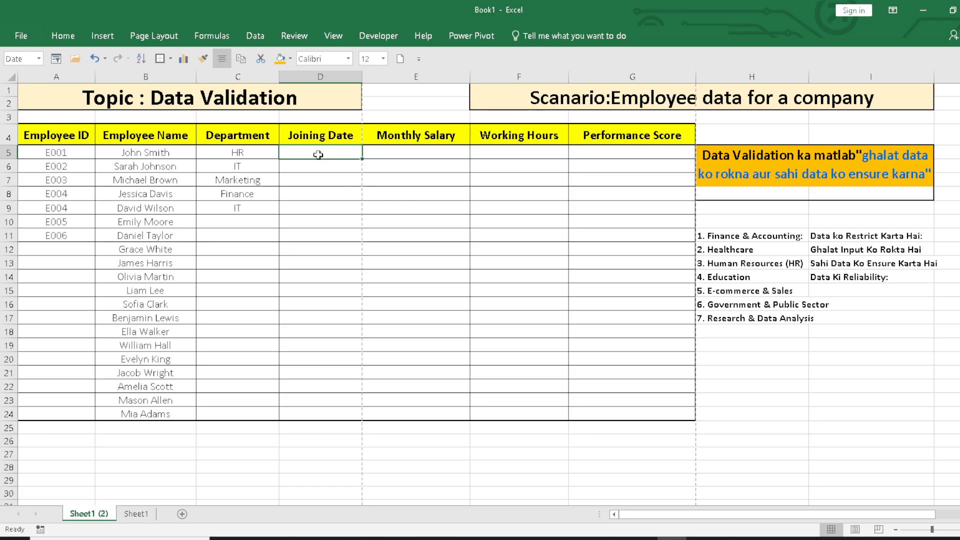
- Enter the joining date 1/5/2022 in D5
key("alt")
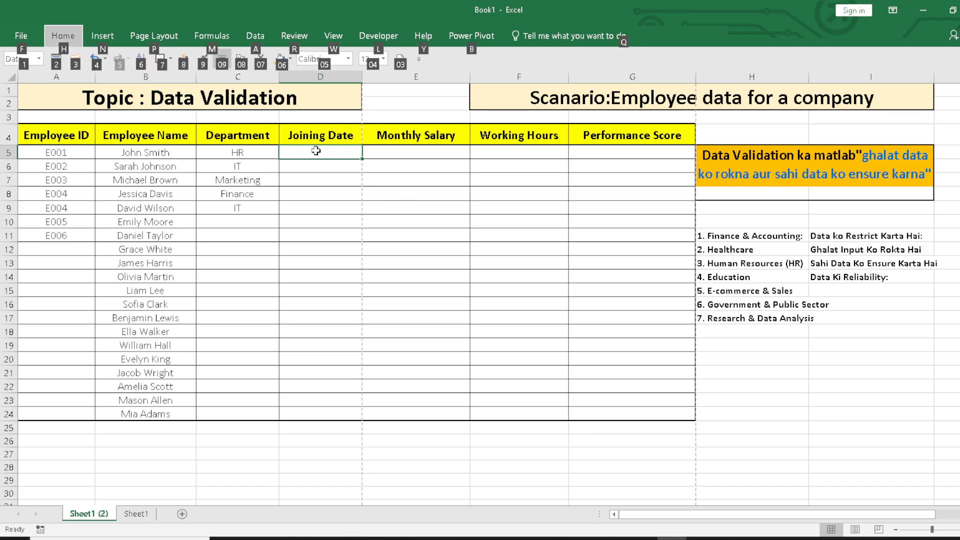
key("Escape")
type("1/")
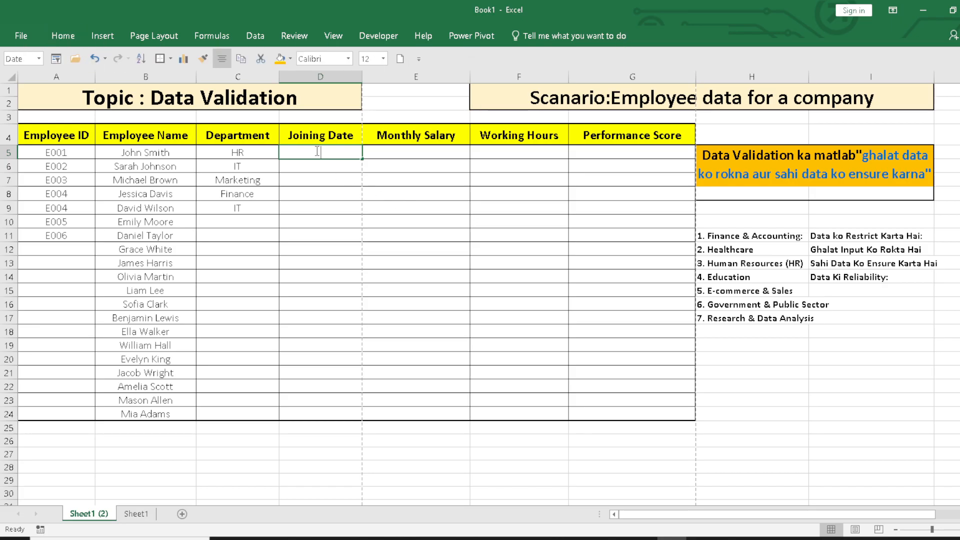
type("5/202")
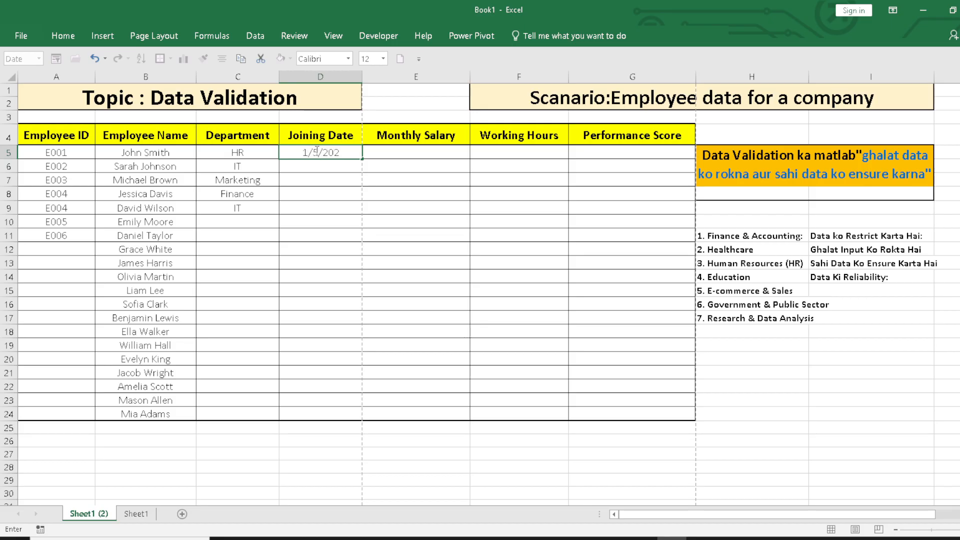
type("2")
key("Return")
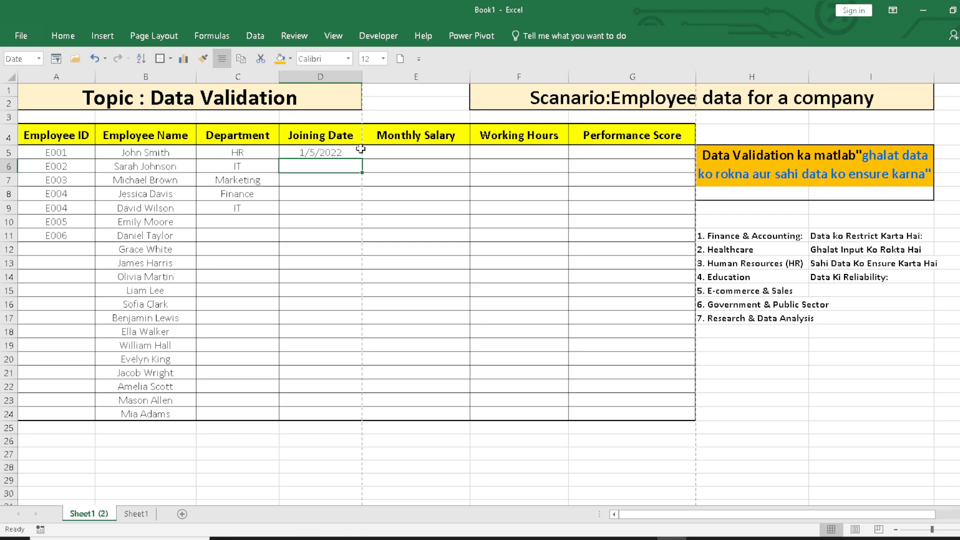
- Restrict the Monthly Salary cells E5:E24 to whole numbers between 4000 and 7000 with data validation
left_click(405, 156)
left_click_drag(405, 156, 414, 412)
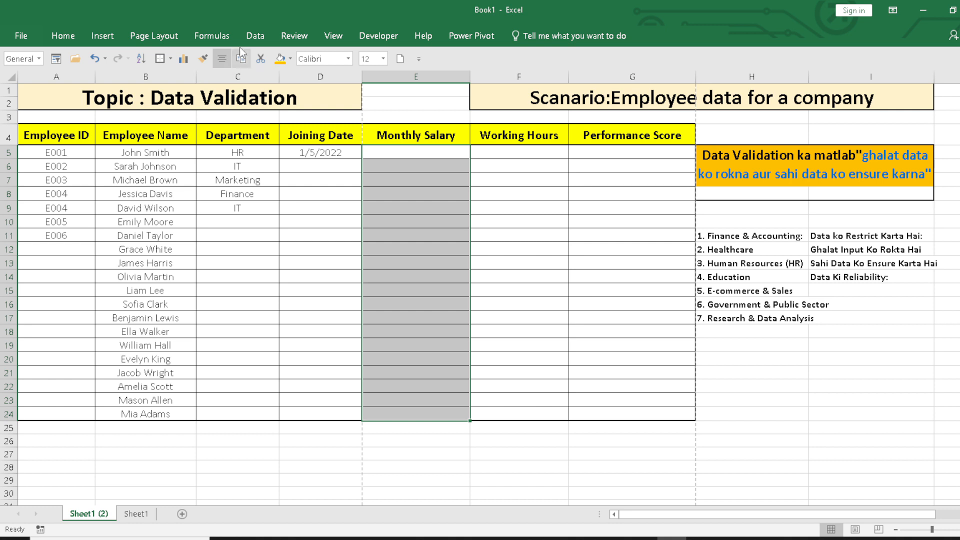
left_click(255, 35)
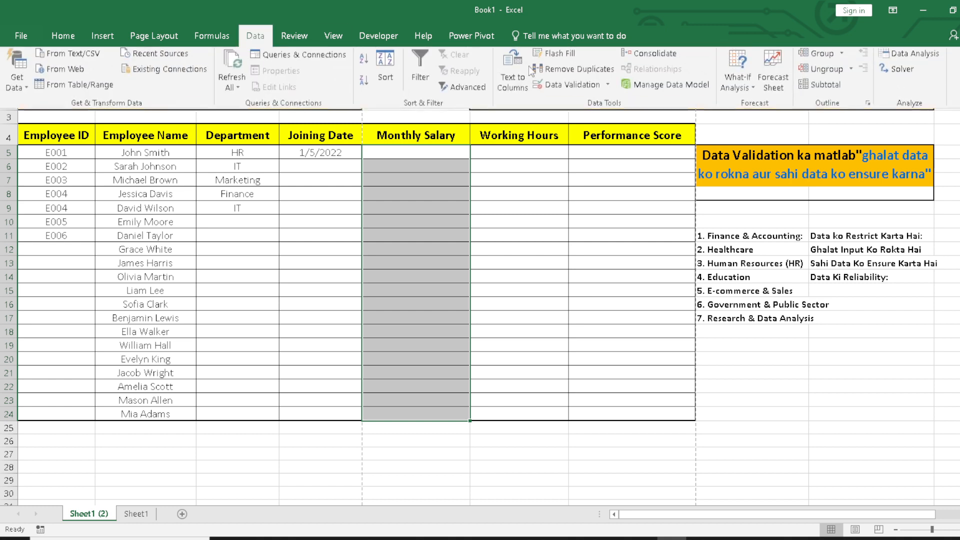
left_click(573, 89)
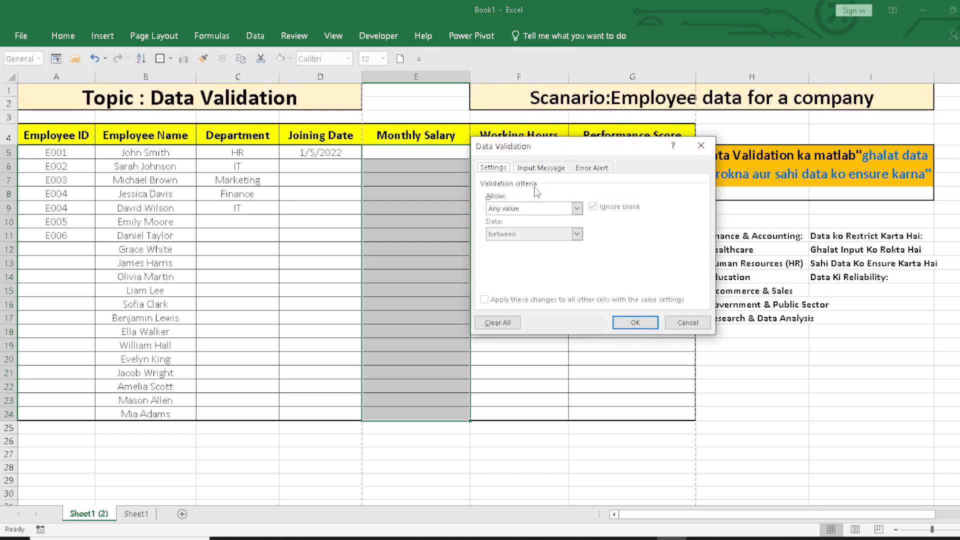
left_click(578, 208)
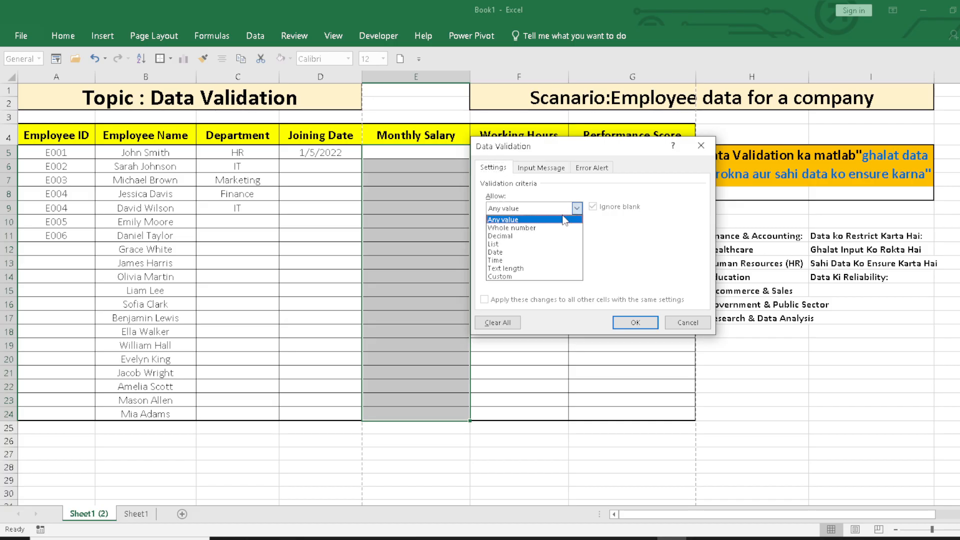
left_click(515, 228)
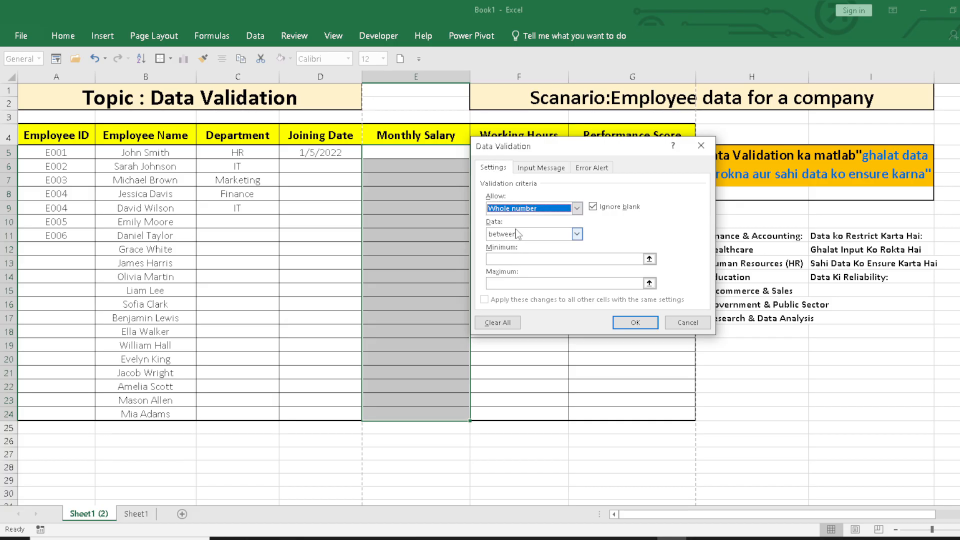
left_click(514, 262)
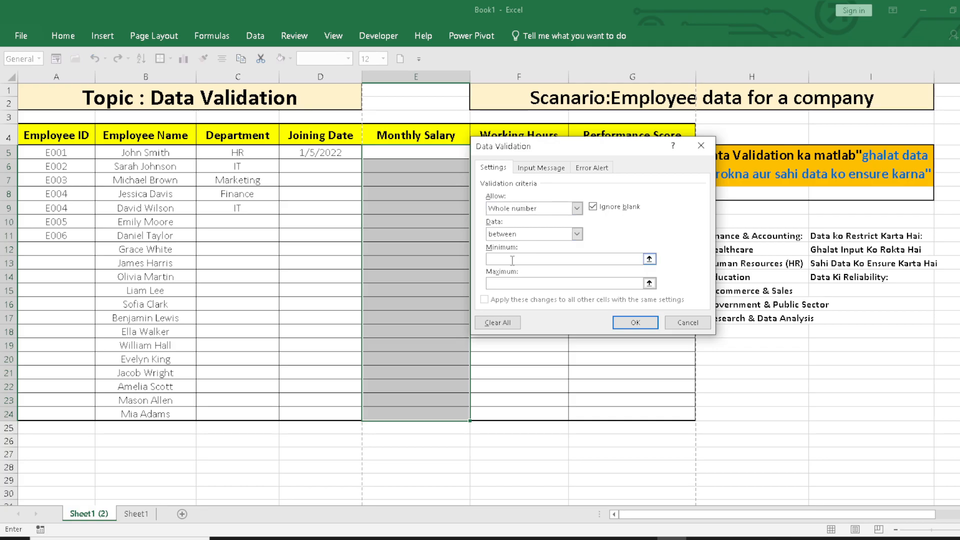
type("4000")
left_click(510, 282)
type("7000")
key("Return")
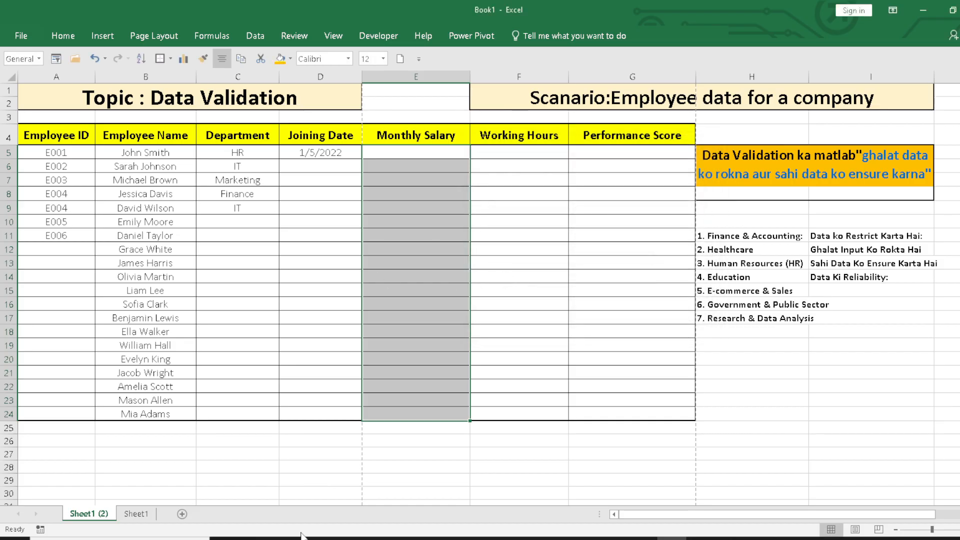
- Check the monthly salaries in the browser's data validation.pdf, return to Excel, and enter 4500 in E5
left_click(257, 538)
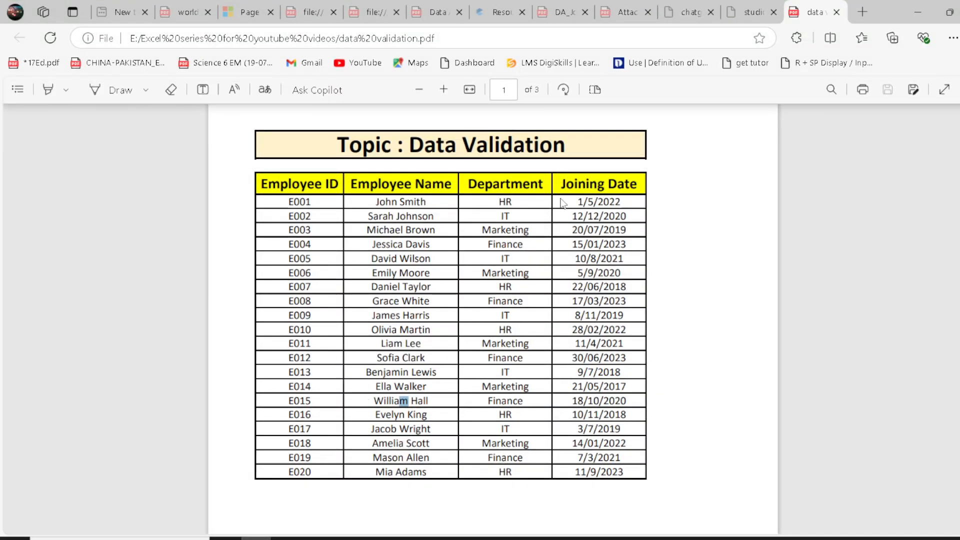
scroll(493, 320, "down", 10)
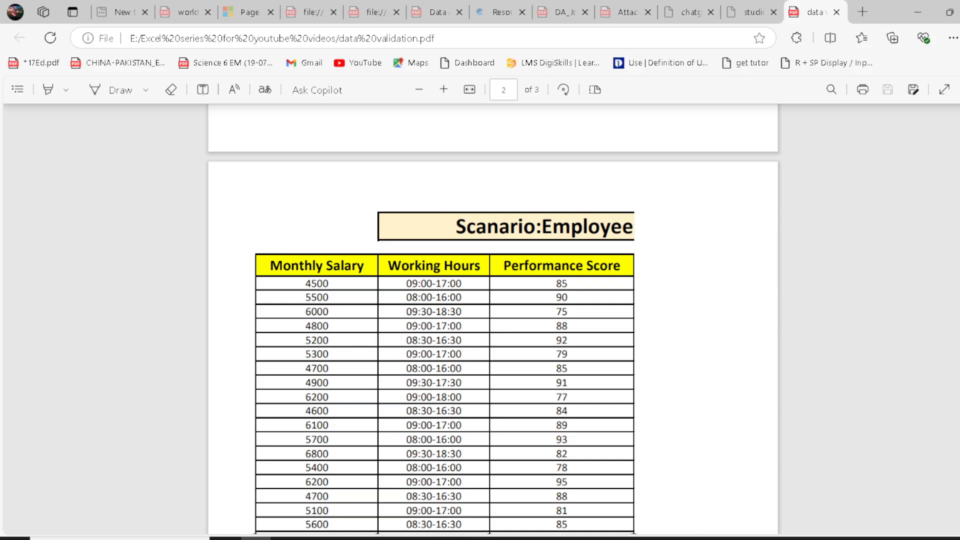
key("alt+Tab")
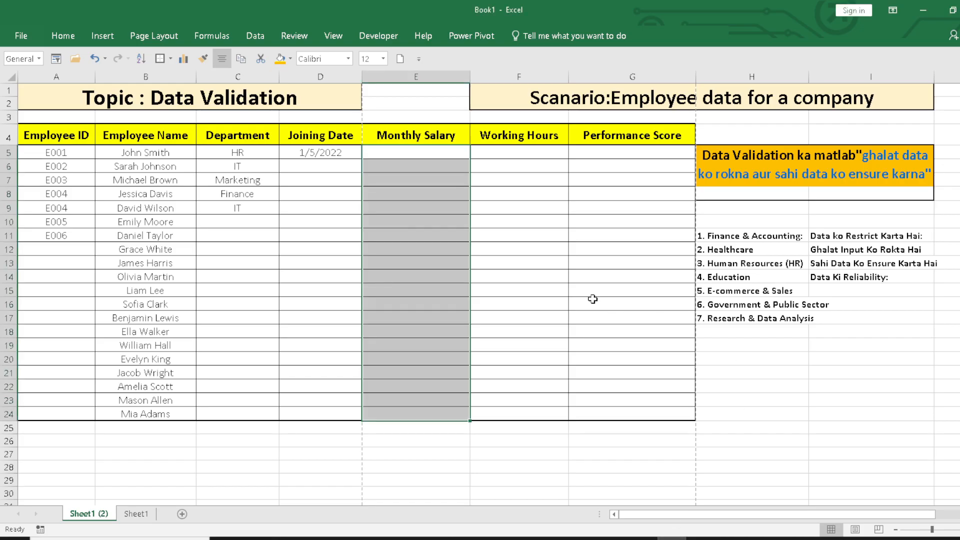
left_click(428, 151)
type("4500")
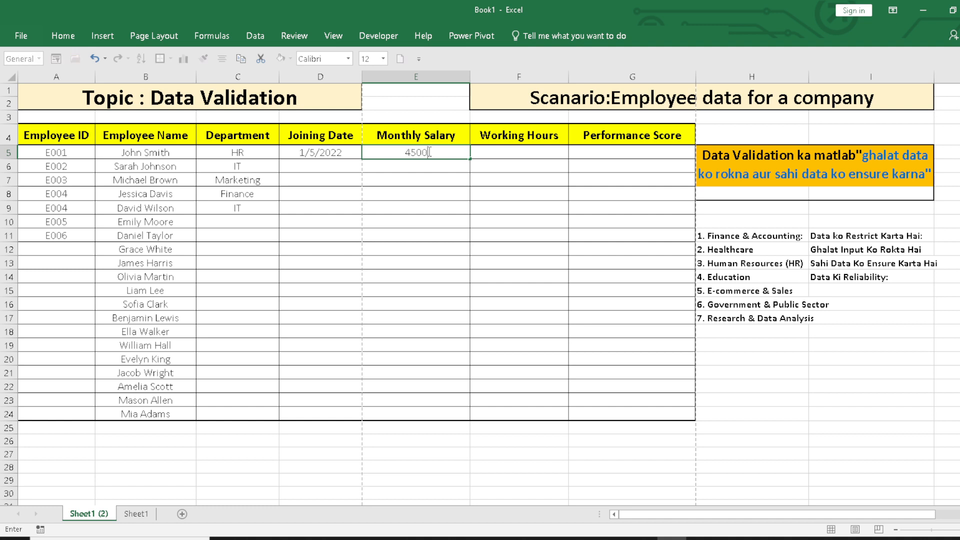
key("Return")
- Test the salary limit by replacing the uncommitted 5500 in E6 with 9000 and trying to commit it
type("5500")
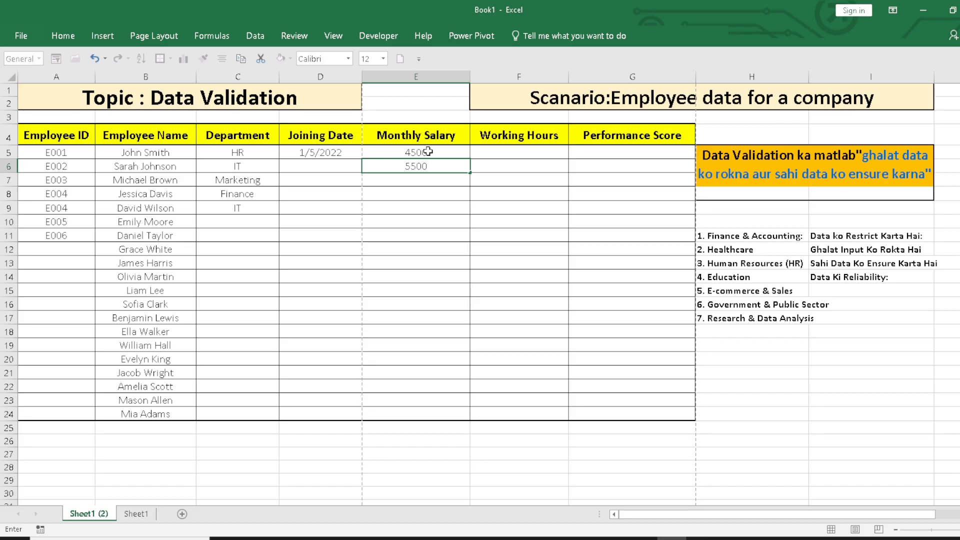
key("BackSpace")
key("BackSpace")
key("BackSpace")
key("BackSpace")
type("9000")
key("Return")
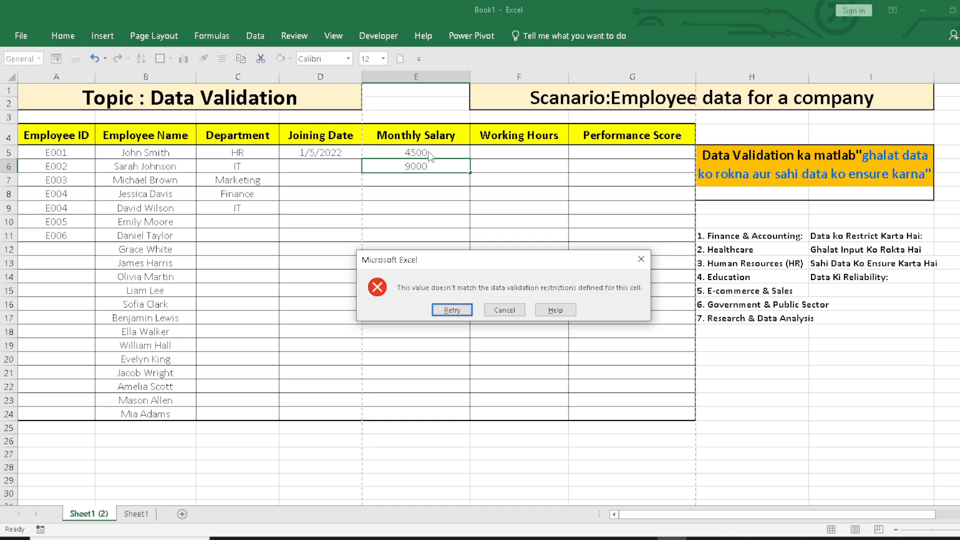
- Retry the entry in E6 with a salary of 5500
left_click(452, 309)
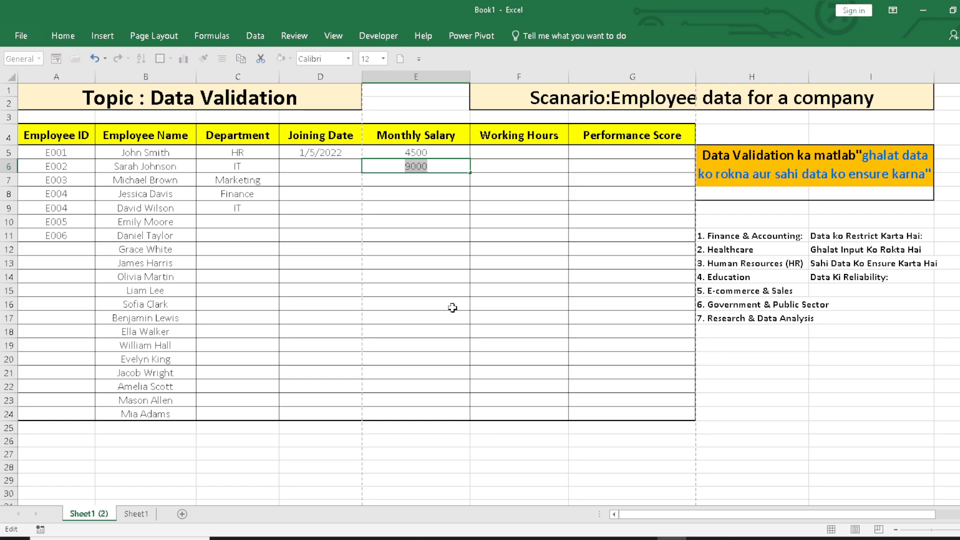
type("5500")
key("Return")
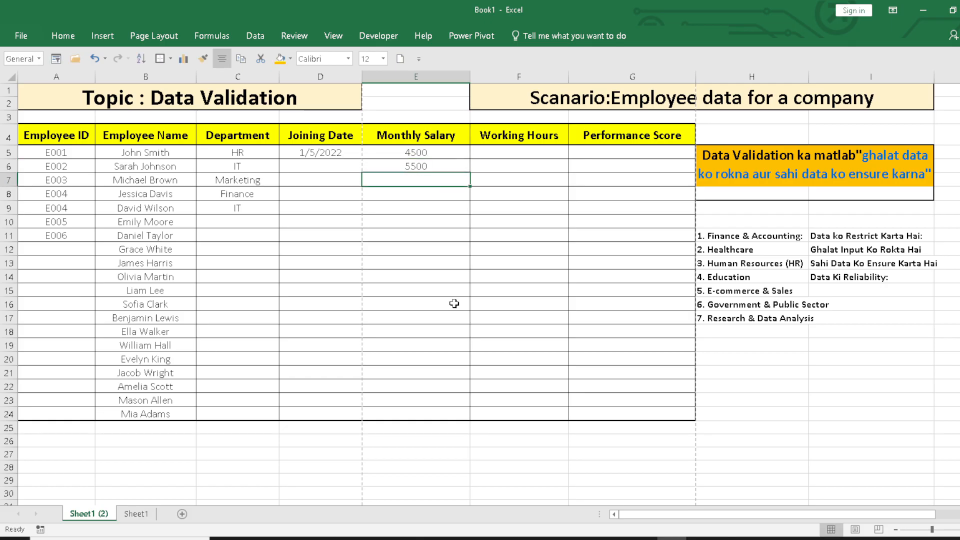
- Select the Working Hours cells F5:F22, and switch the selection to the Performance Score cells G5:G24
left_click_drag(519, 152, 569, 387)
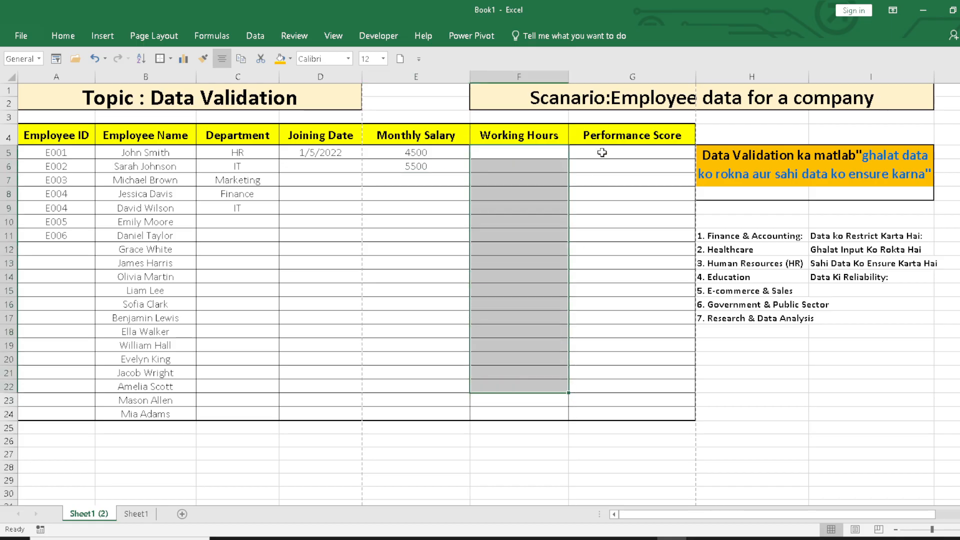
left_click_drag(605, 152, 614, 418)
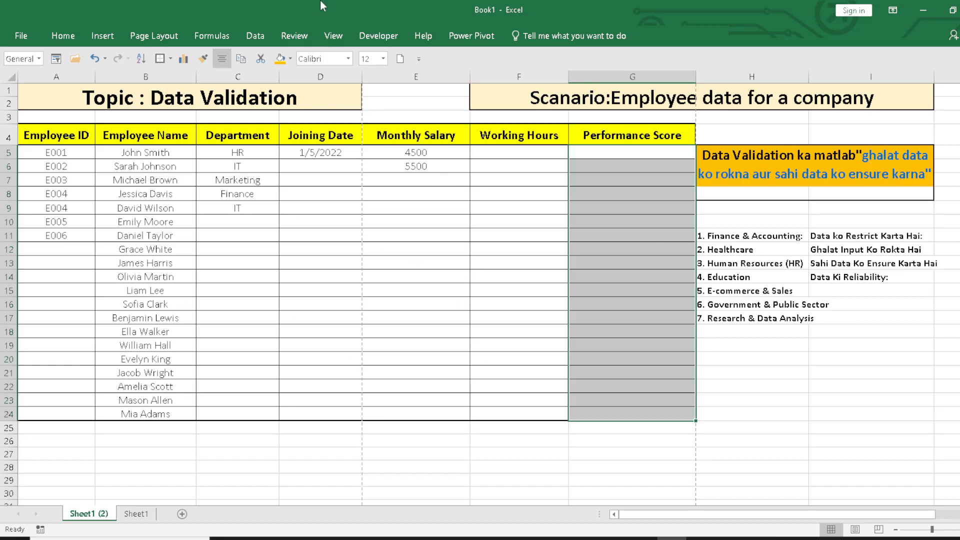
left_click(262, 34)
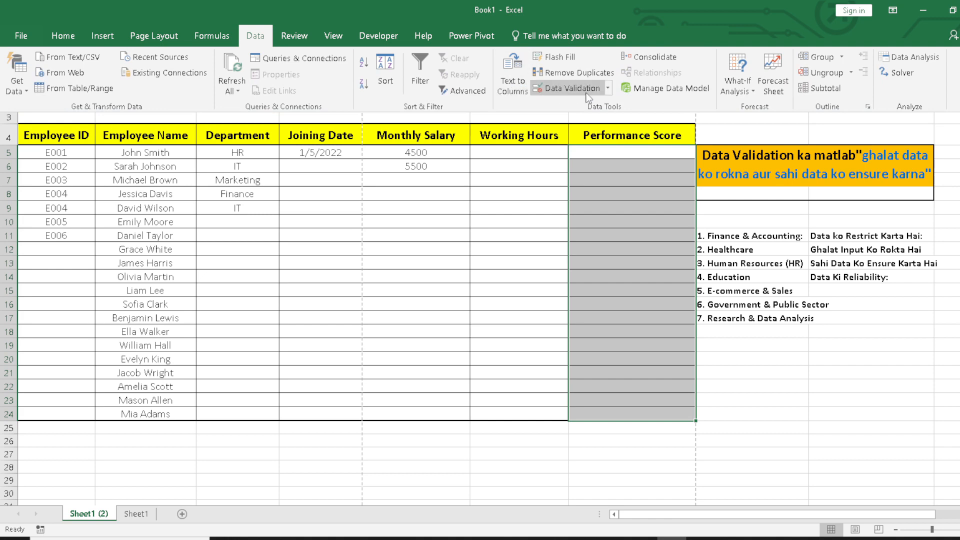
left_click(380, 238)
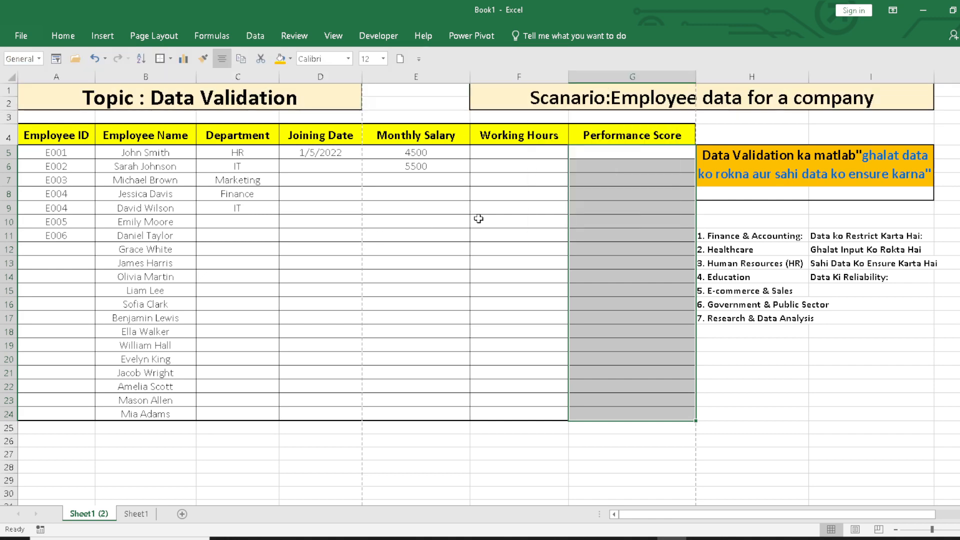